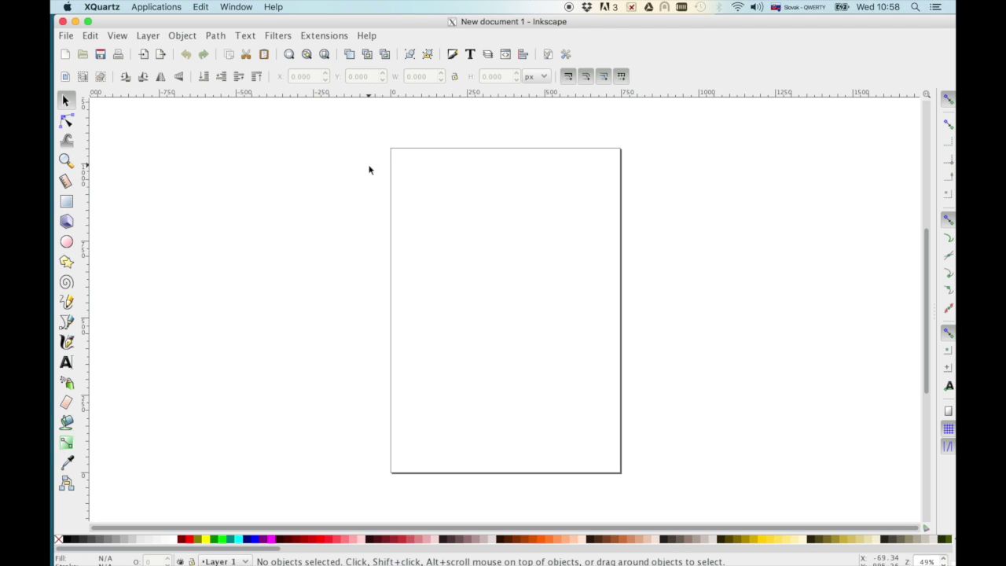
- Turn on View > Page Grid so the whole canvas is gridded
left_click(117, 35)
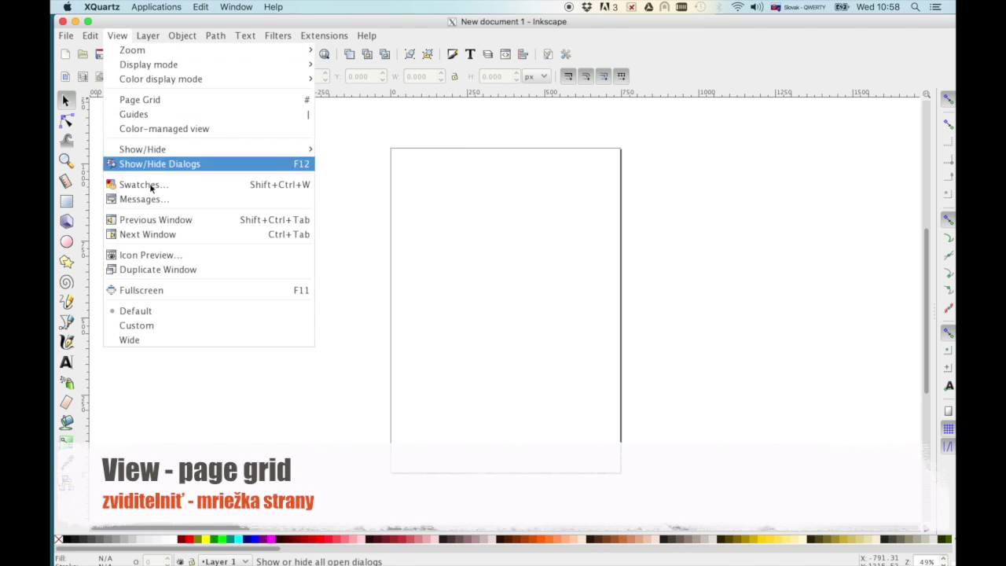
left_click(196, 99)
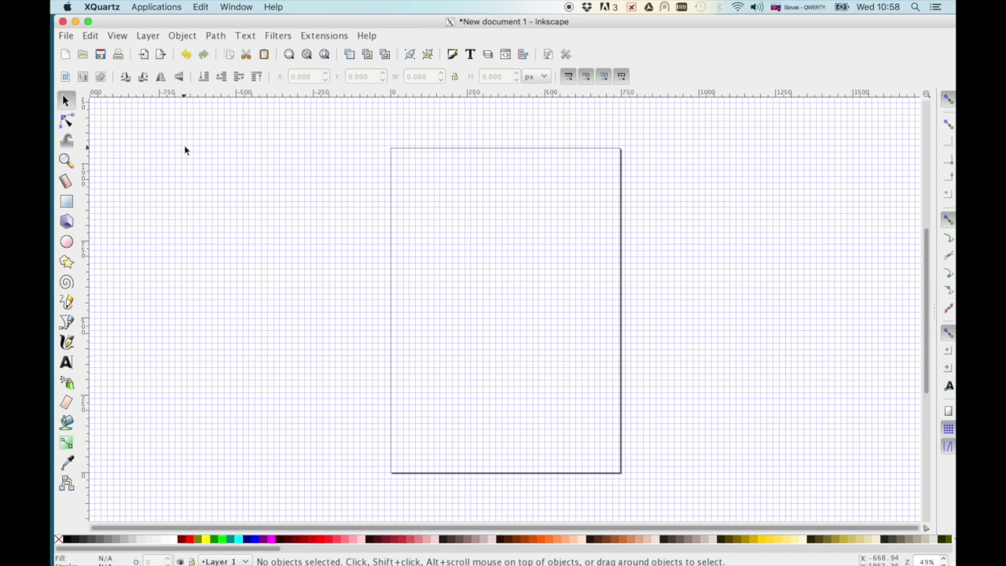
left_click(66, 35)
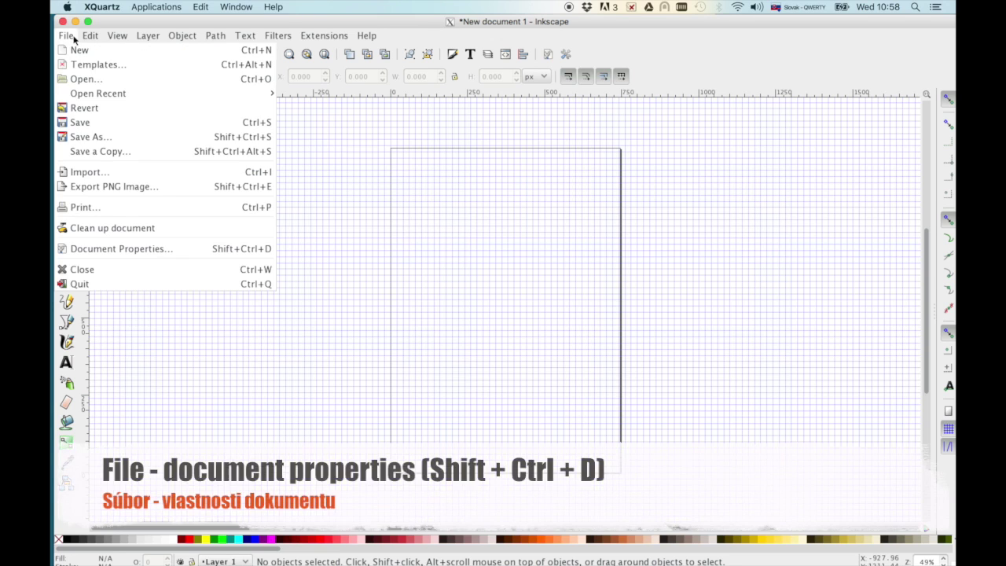
- In Document Properties' Grids tab, make the major grid lines salmon, repeating every 18 lines
left_click(161, 251)
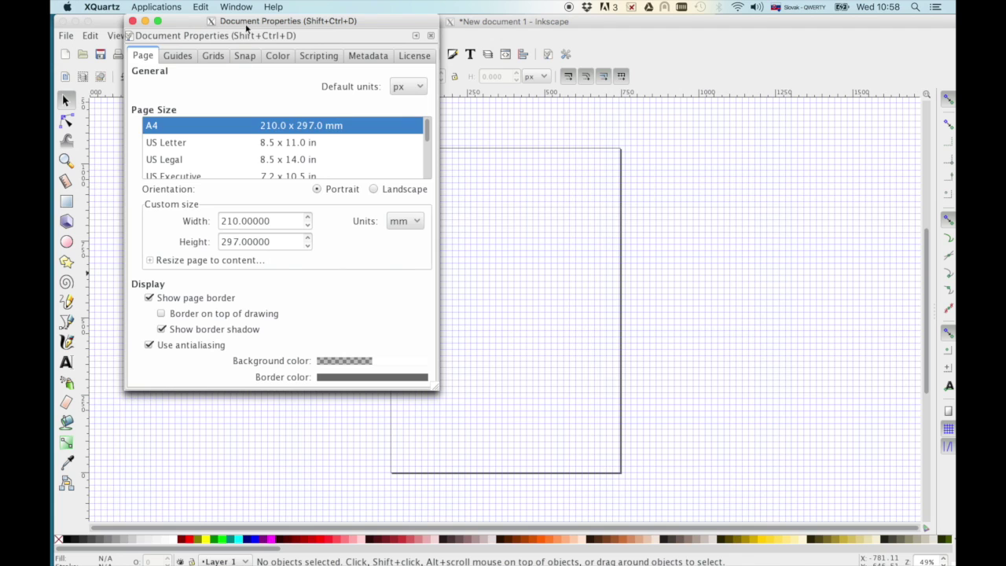
left_click_drag(246, 29, 757, 97)
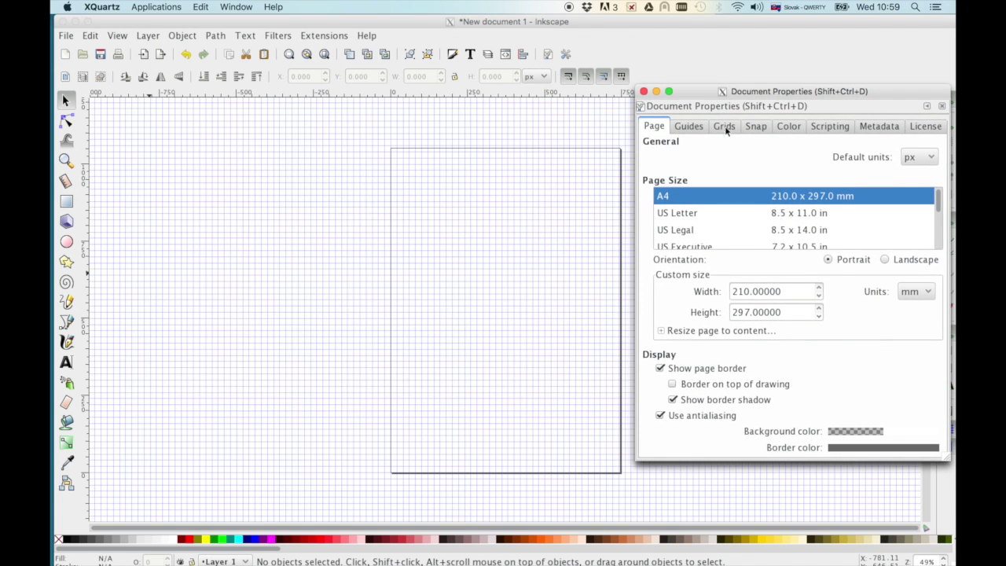
left_click(725, 128)
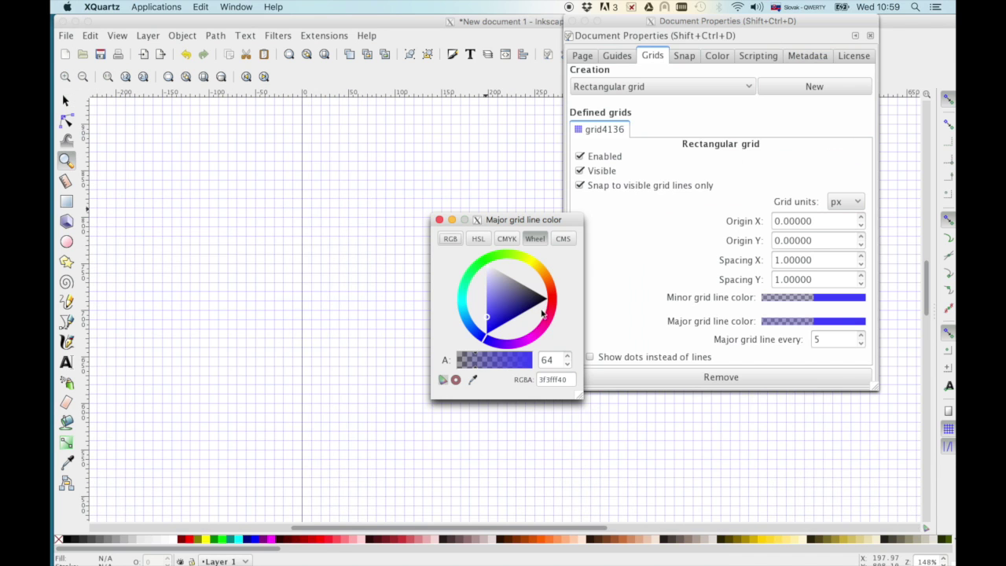
mouse_move(527, 301)
left_mouse_down()
mouse_move(504, 316)
mouse_move(541, 328)
mouse_move(551, 302)
left_mouse_up()
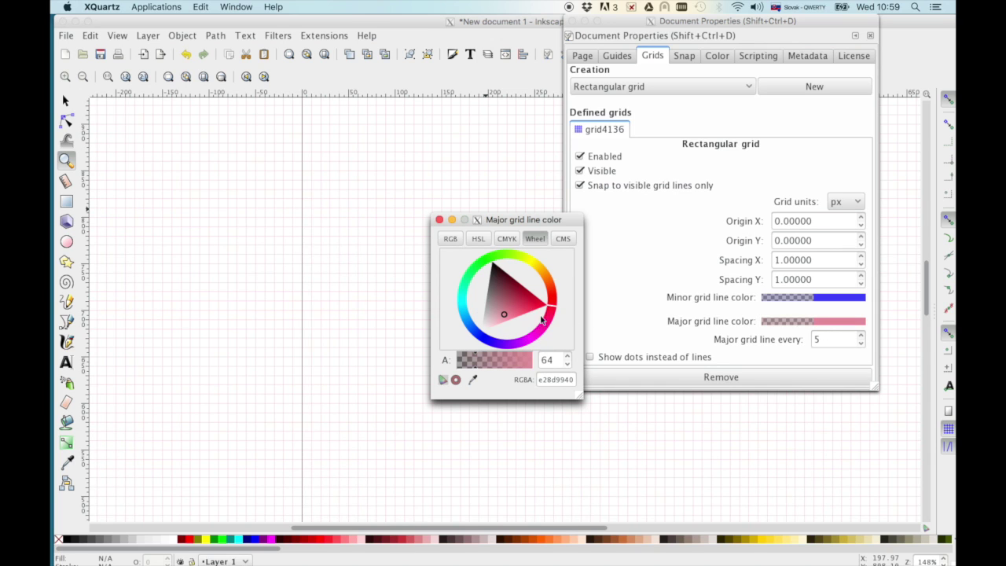
key("Return")
left_click(590, 358)
left_click(589, 359)
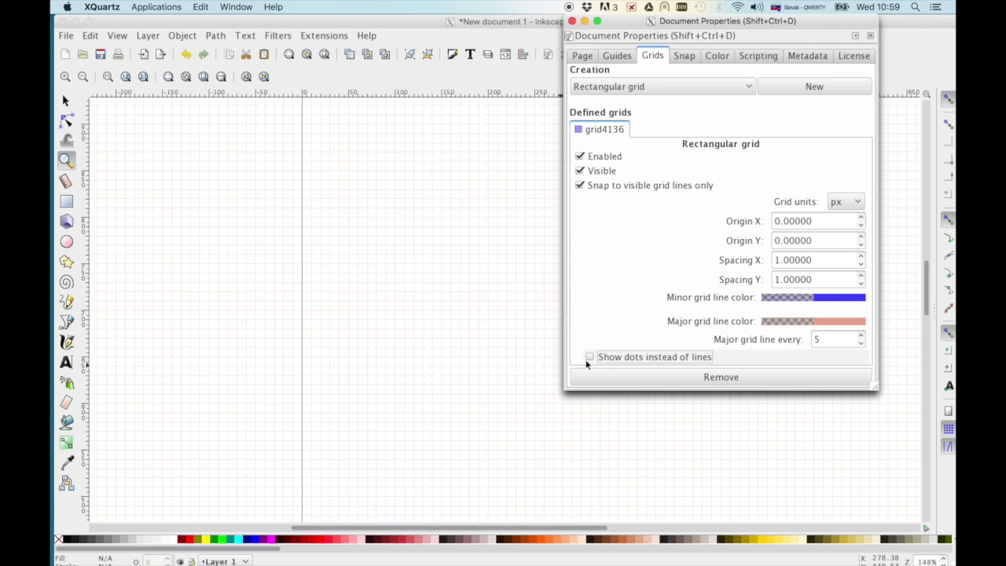
type("18")
left_click(854, 202)
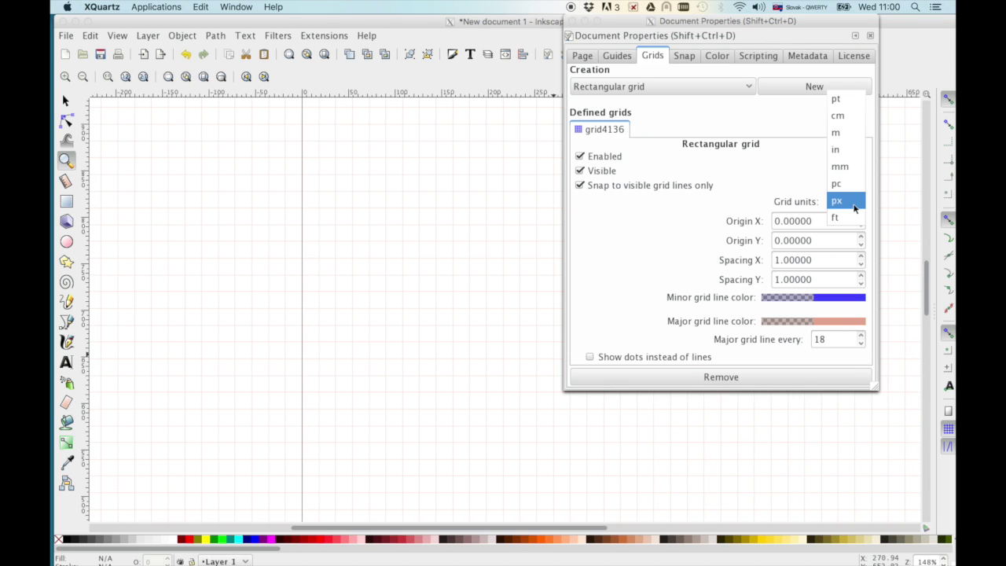
- Set grid units to cm with 2 cm X and Y spacing, then close Document Properties
left_click(850, 116)
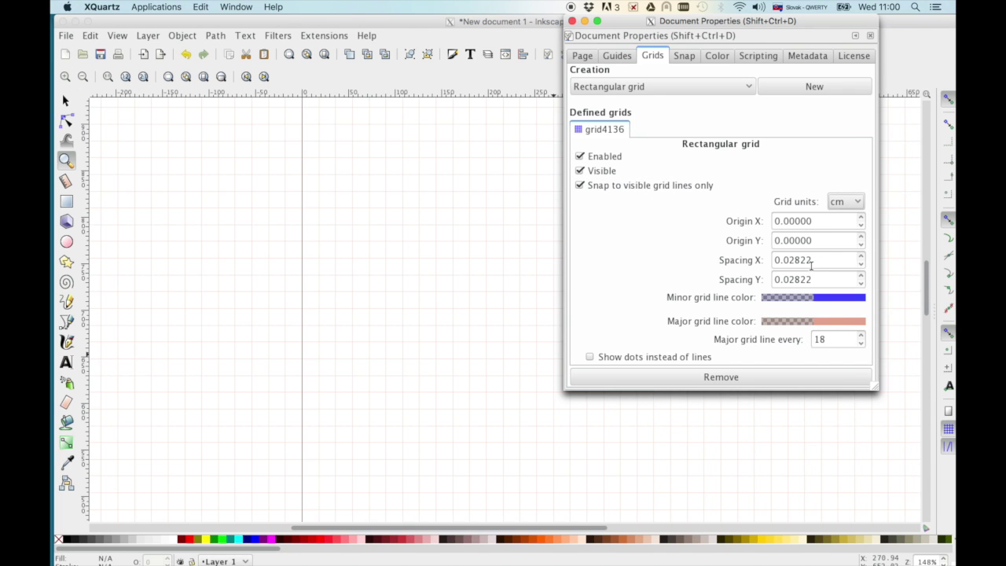
left_click_drag(815, 260, 787, 261)
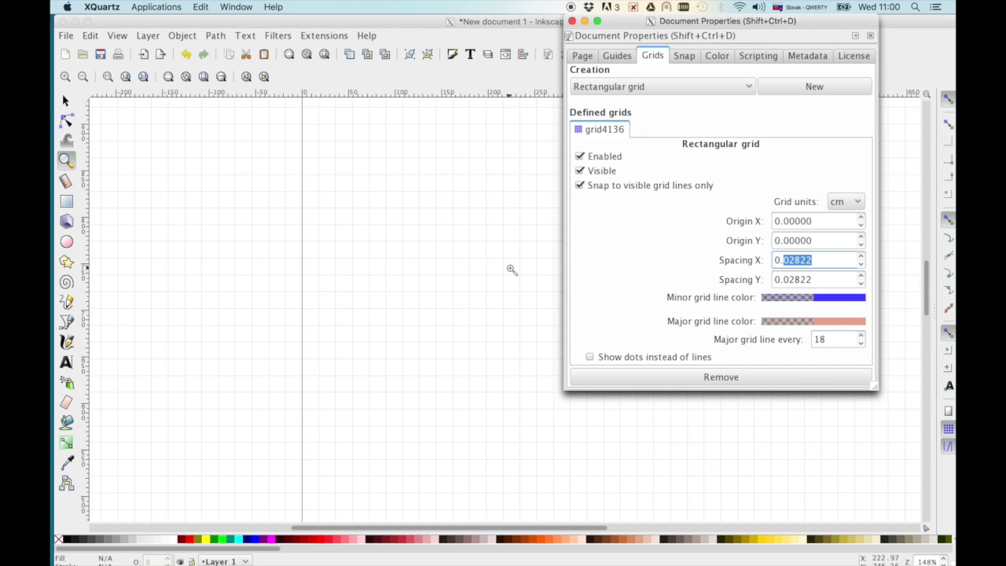
type("5")
left_click_drag(789, 260, 774, 260)
type("2")
left_click_drag(820, 280, 775, 280)
type("2")
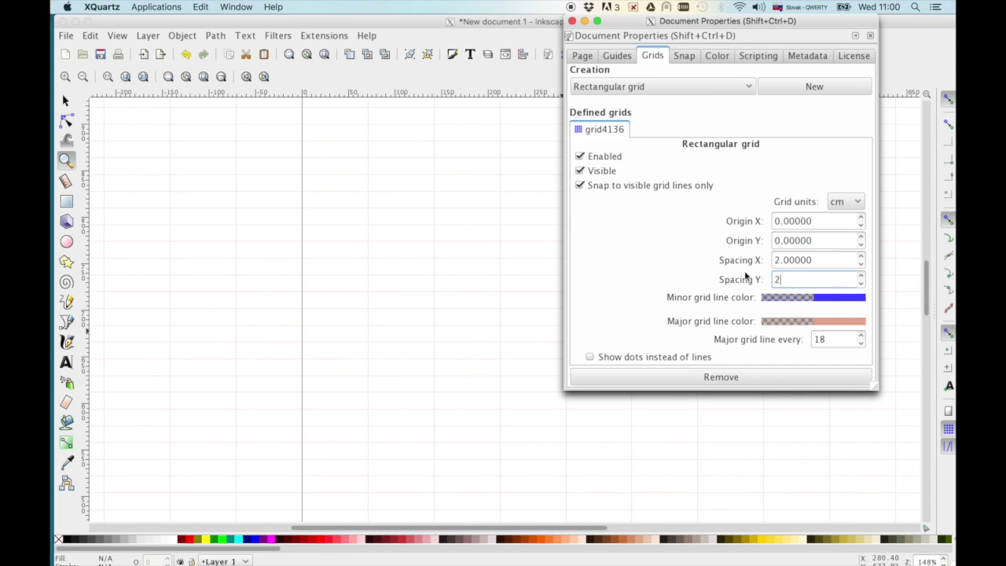
left_click(828, 241)
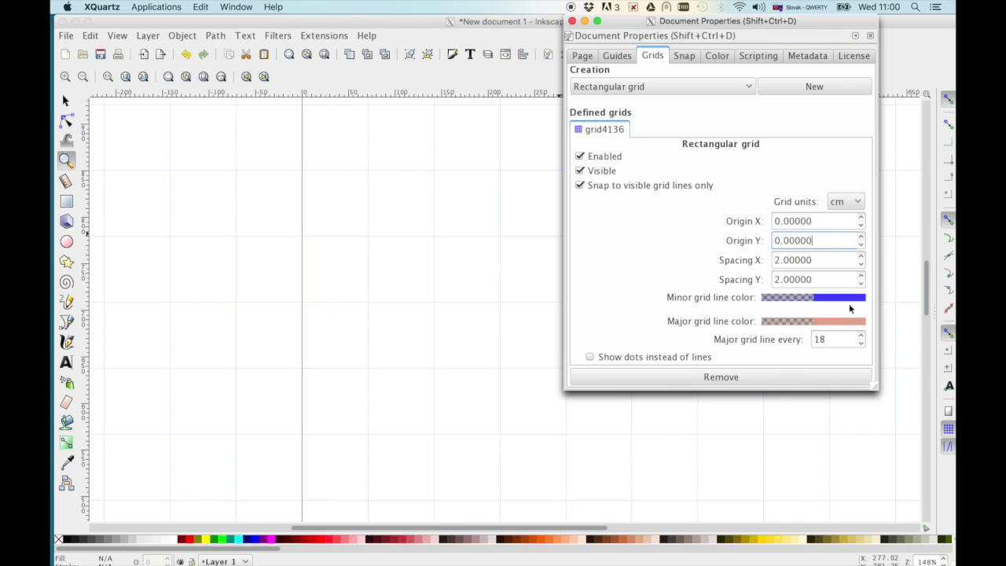
left_click(573, 21)
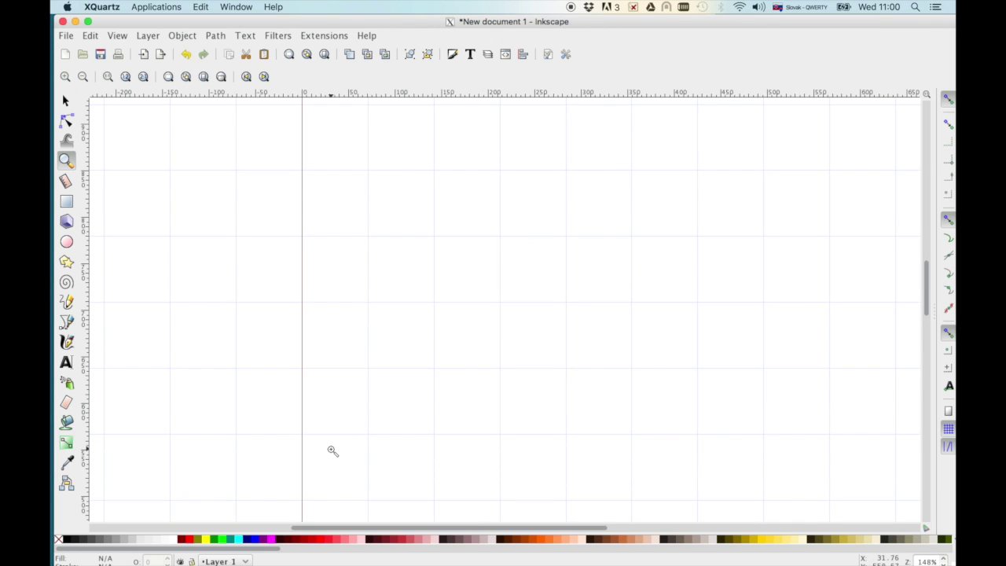
key("5")
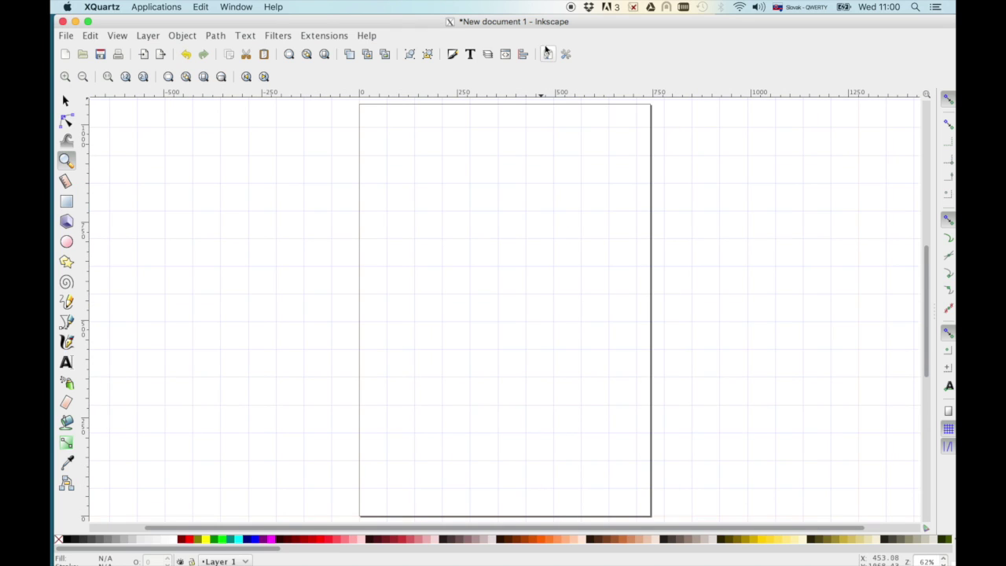
- Open the Layers panel beside the page and rename Layer 1 to 'pismo pomocka'
left_click(488, 54)
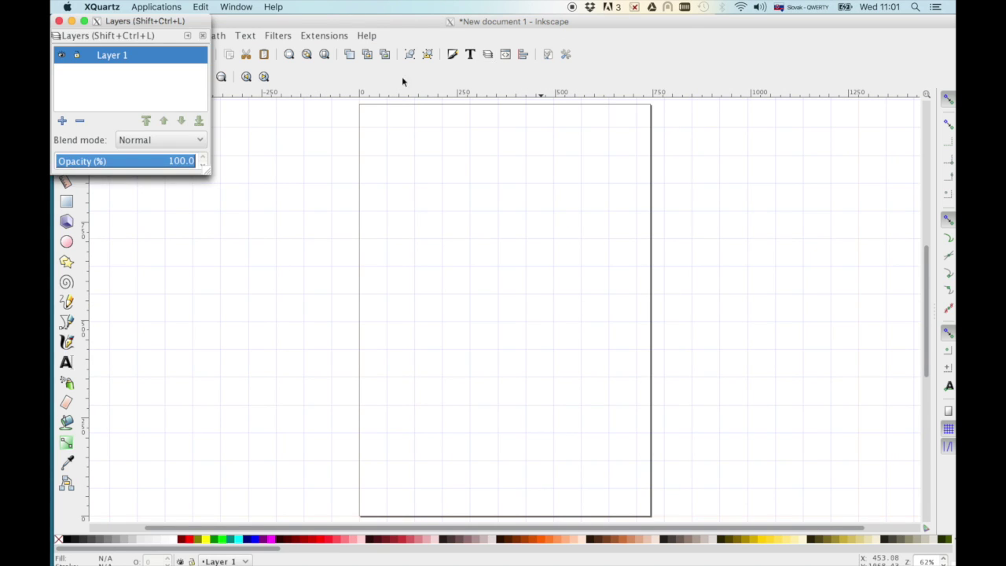
mouse_move(172, 32)
left_mouse_down()
mouse_move(761, 144)
mouse_move(839, 125)
left_mouse_up()
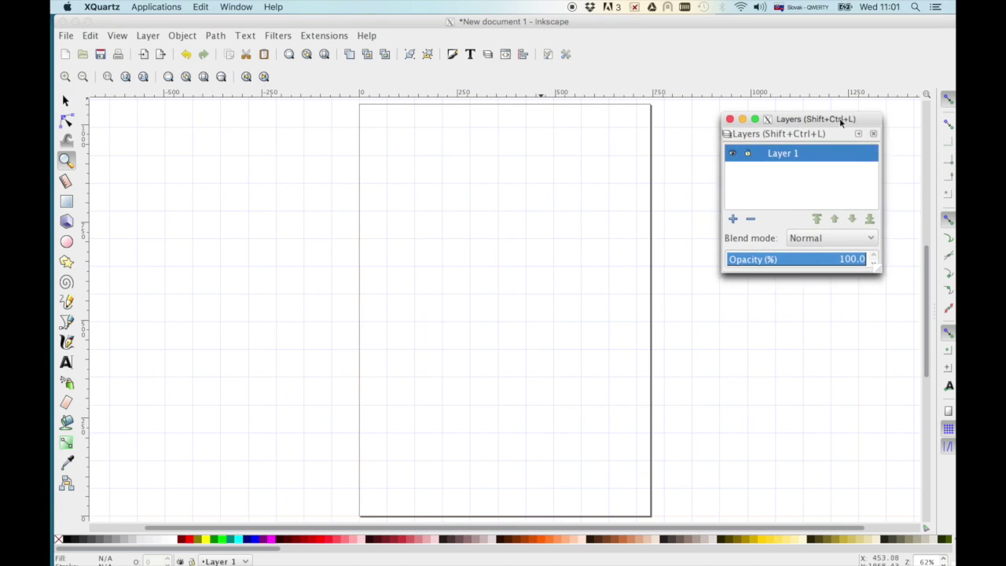
double_click(780, 158)
type("pismo pomocka")
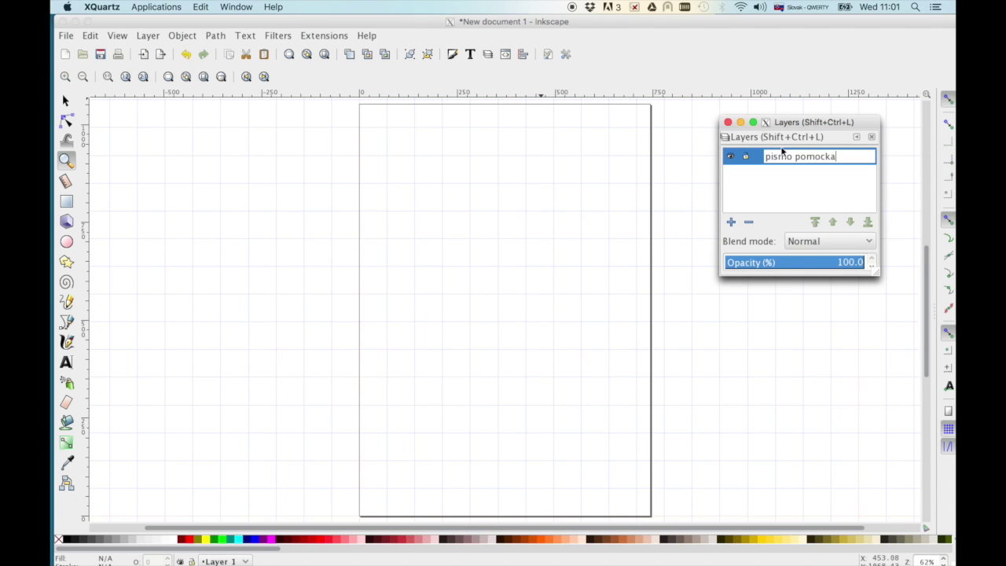
key("Return")
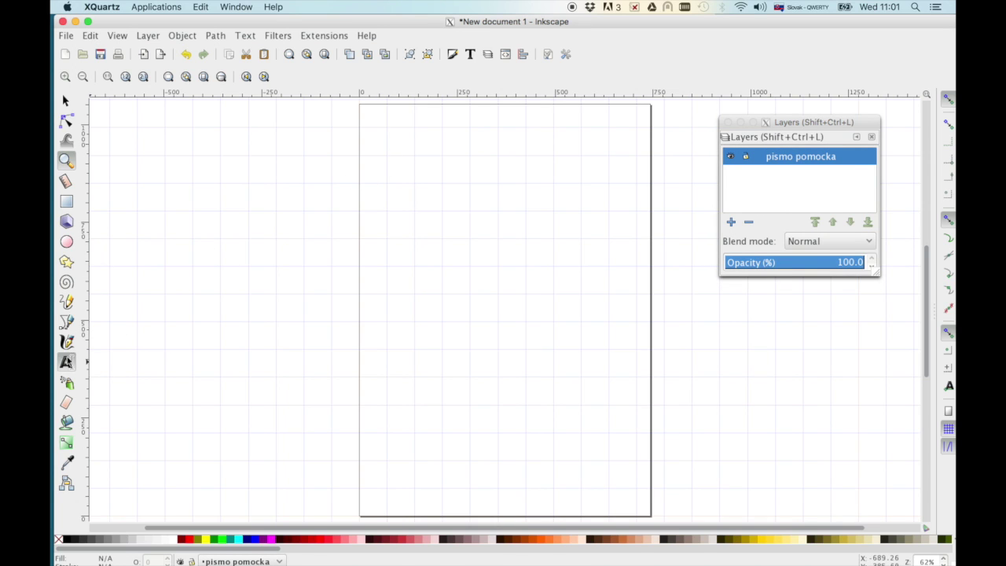
- Type 'AHOJ' near the top of the page with the Text tool
left_click(66, 362)
left_click(389, 157)
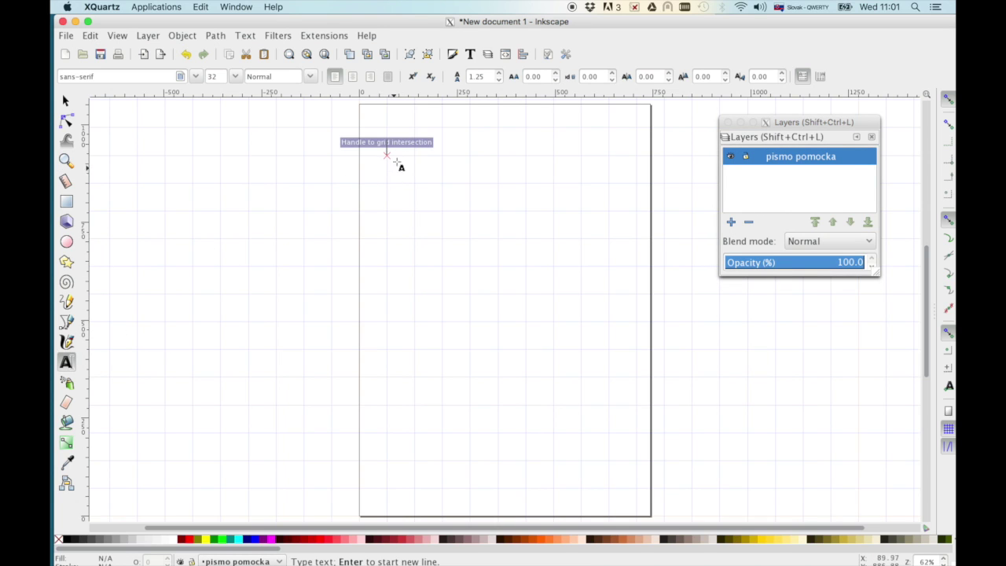
type("AHOJ")
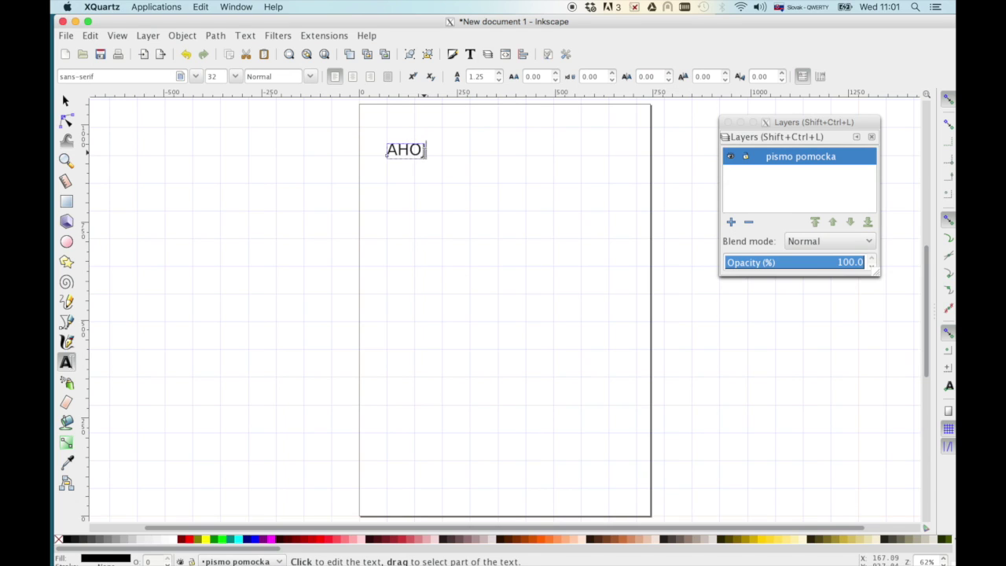
left_click_drag(424, 151, 456, 115)
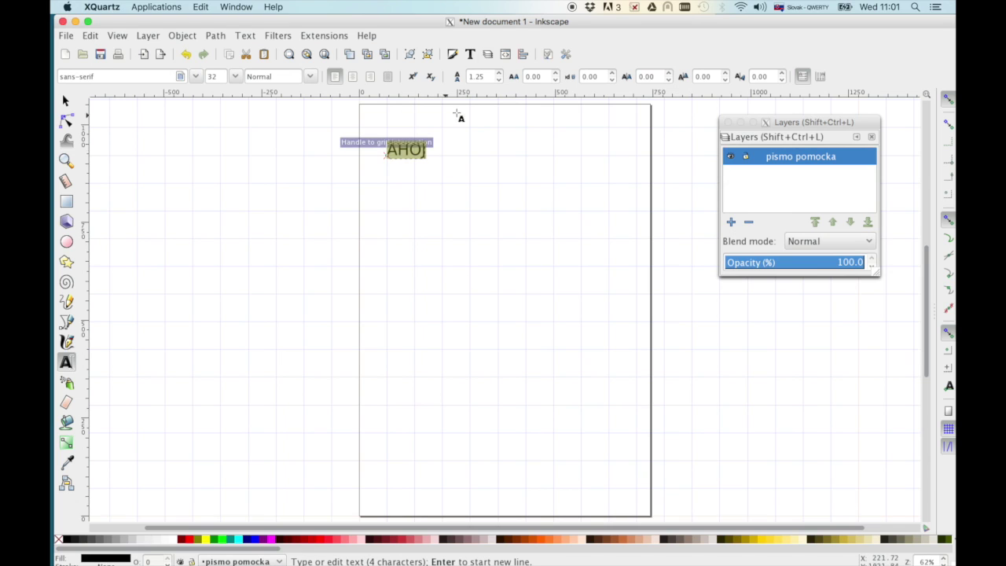
- Format AHOJ as size 144, bold Helvetica Neue DeskInterface
left_click(234, 76)
left_click(224, 466)
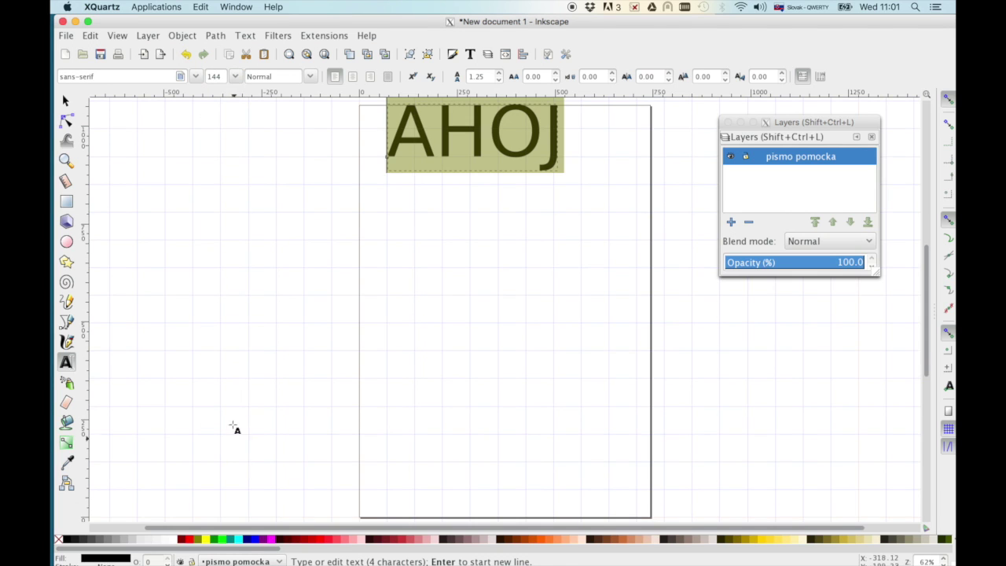
left_click(195, 76)
left_click(117, 227)
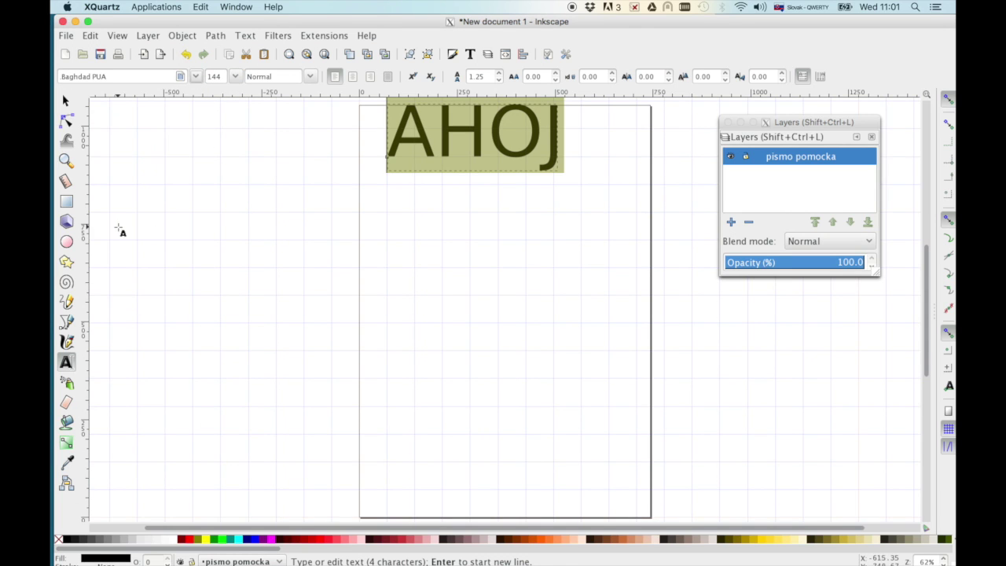
left_click(195, 76)
left_click(112, 476)
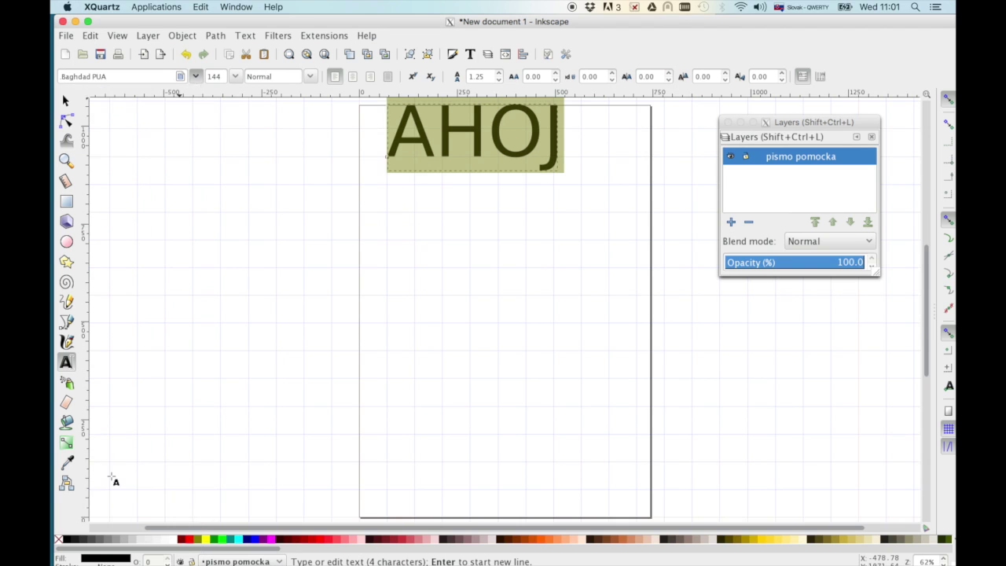
left_click(311, 77)
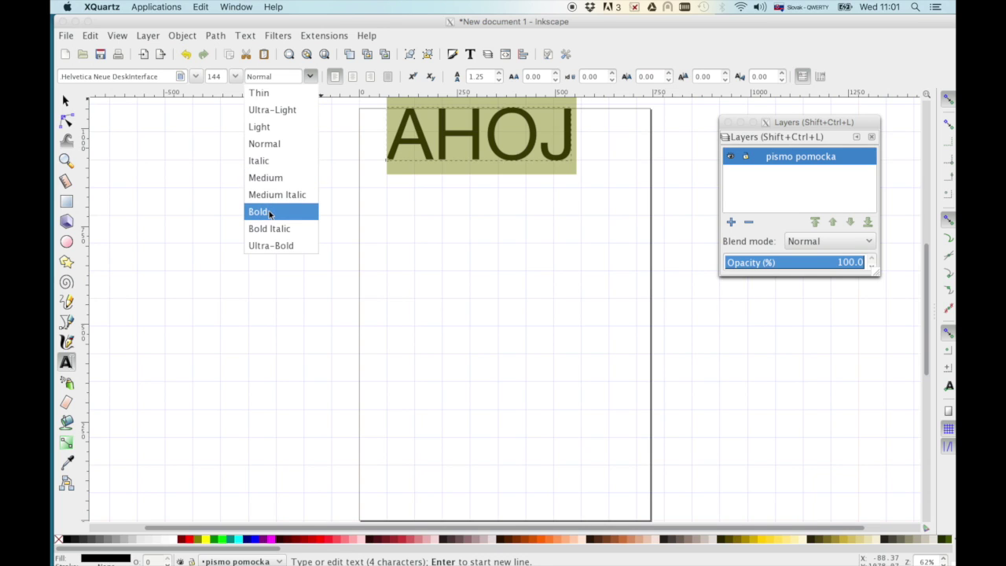
left_click(269, 212)
left_click(66, 101)
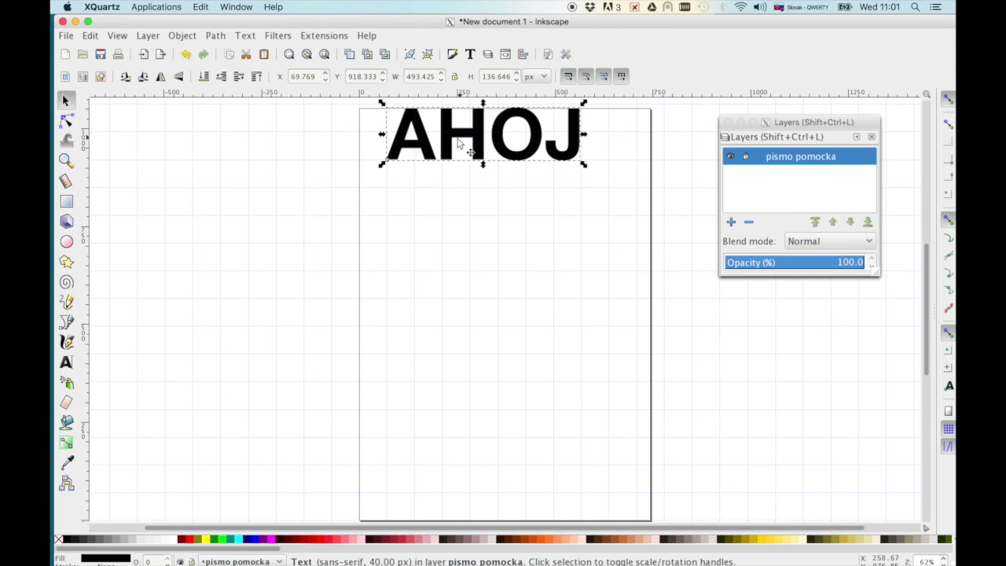
- Centre and slightly enlarge AHOJ, then fade and lock the pismo pomocka layer
left_click_drag(460, 153, 458, 266)
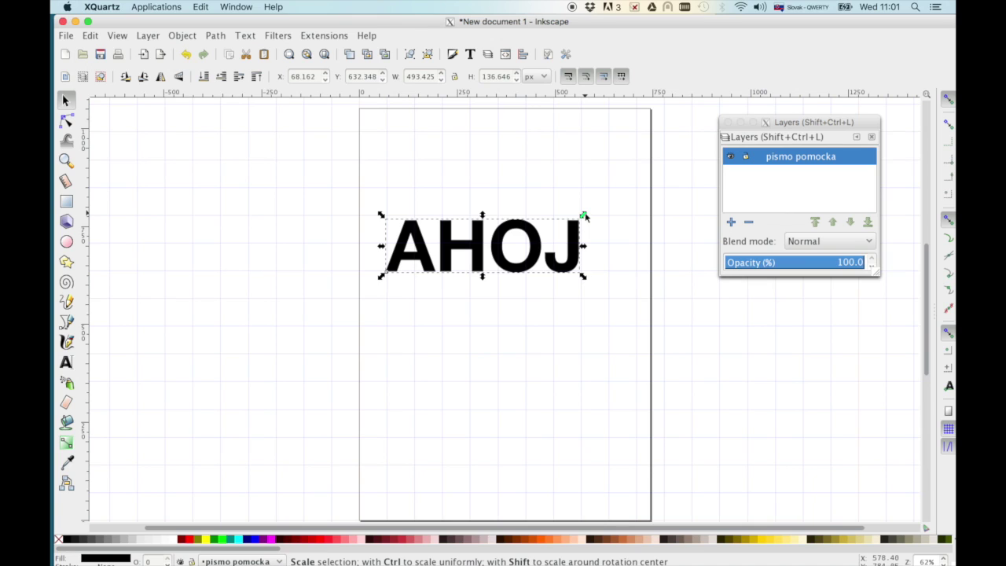
left_click_drag(584, 215, 600, 206)
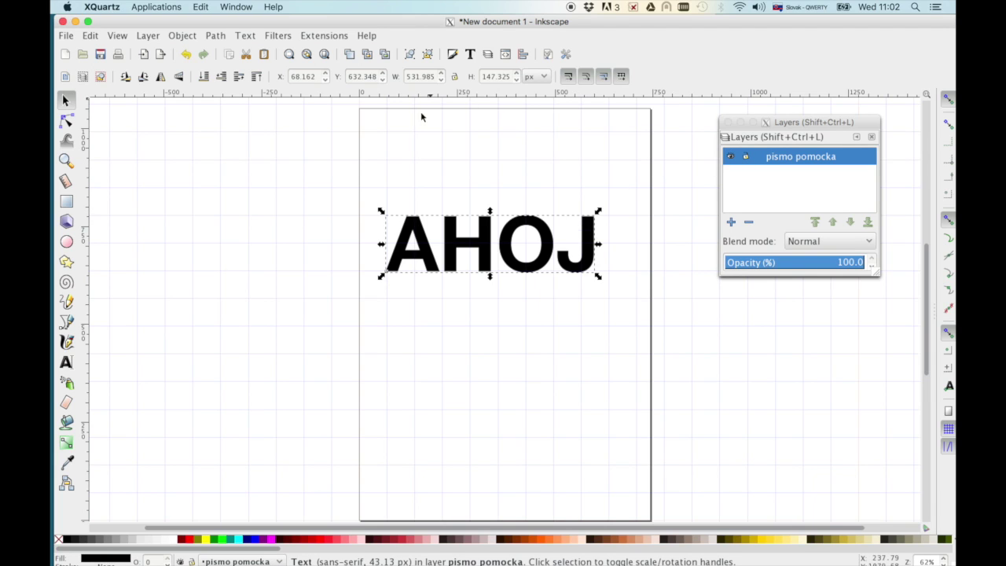
left_click(802, 262)
left_click_drag(802, 262, 791, 262)
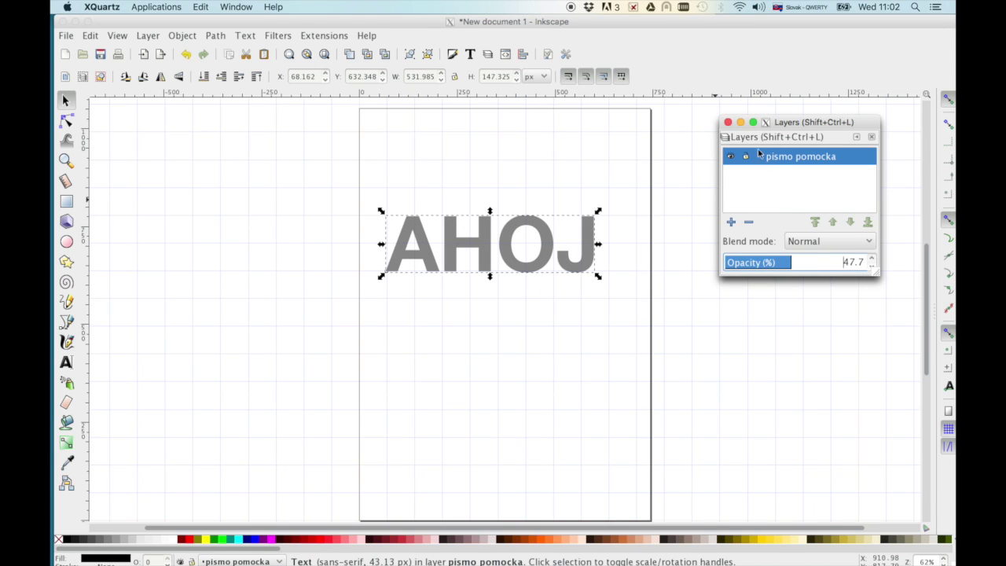
left_click(745, 157)
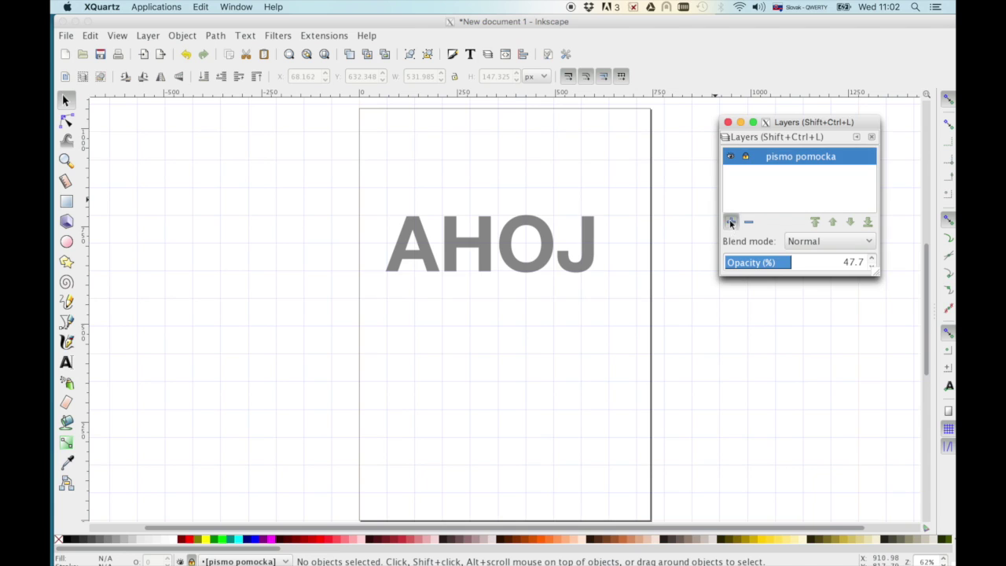
- Add a new 'pismo' layer above pismo pomocka and maximize the Inkscape window
left_click(731, 222)
type("pismo")
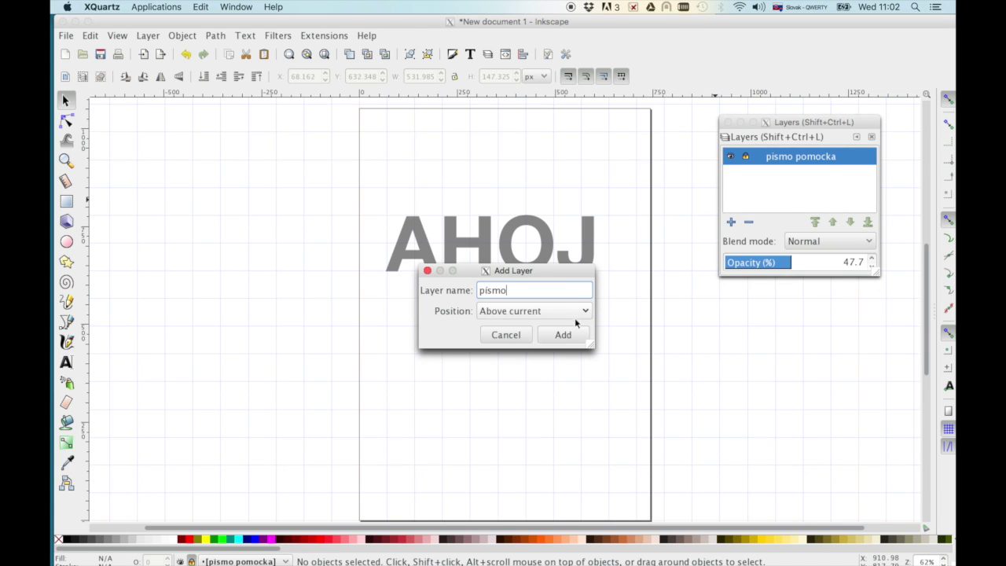
left_click(563, 335)
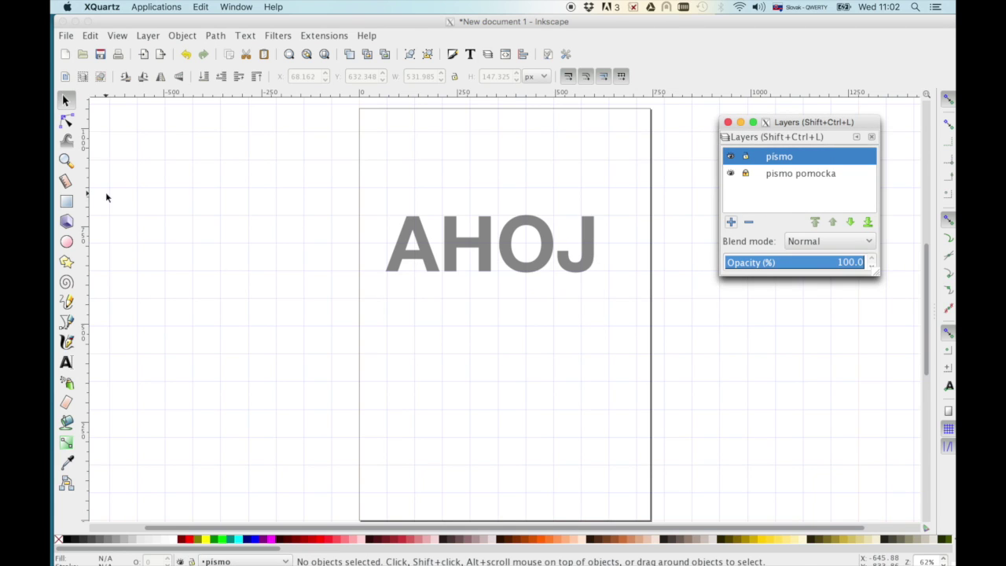
left_click(301, 26)
double_click(302, 27)
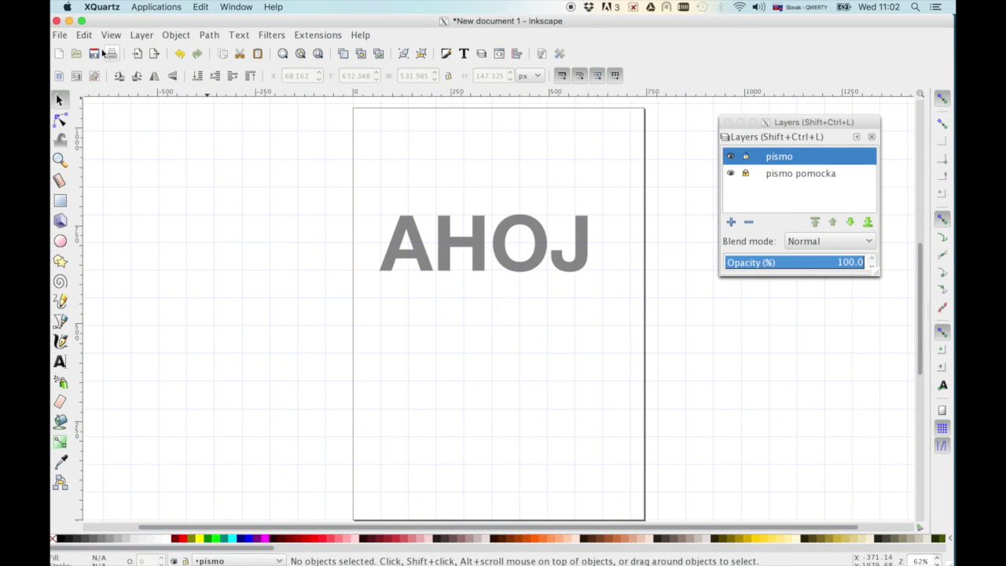
- Import the aging-paper texture jpg from Desktop > typo PF with default bitmap settings
left_click(61, 36)
left_click(85, 171)
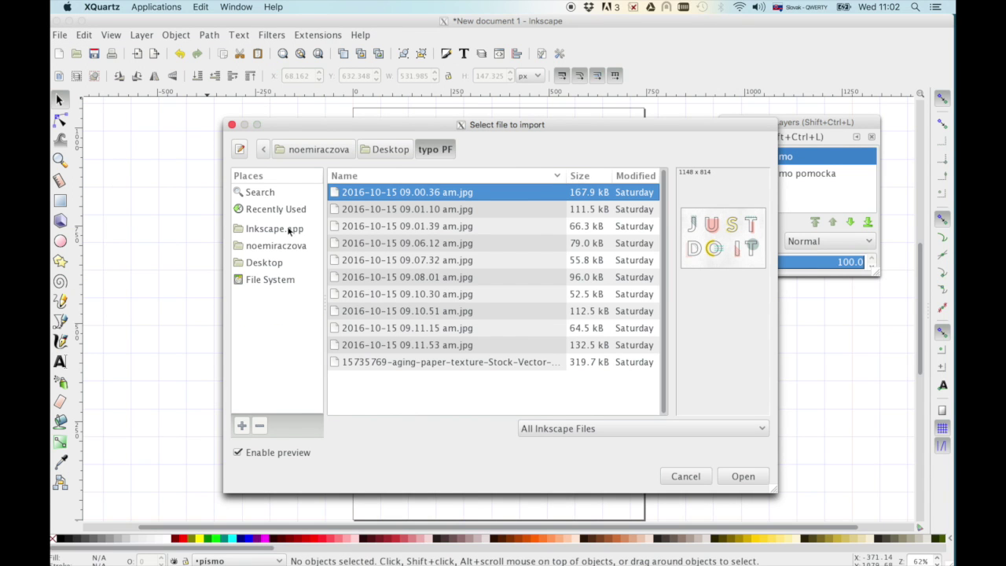
left_click(264, 263)
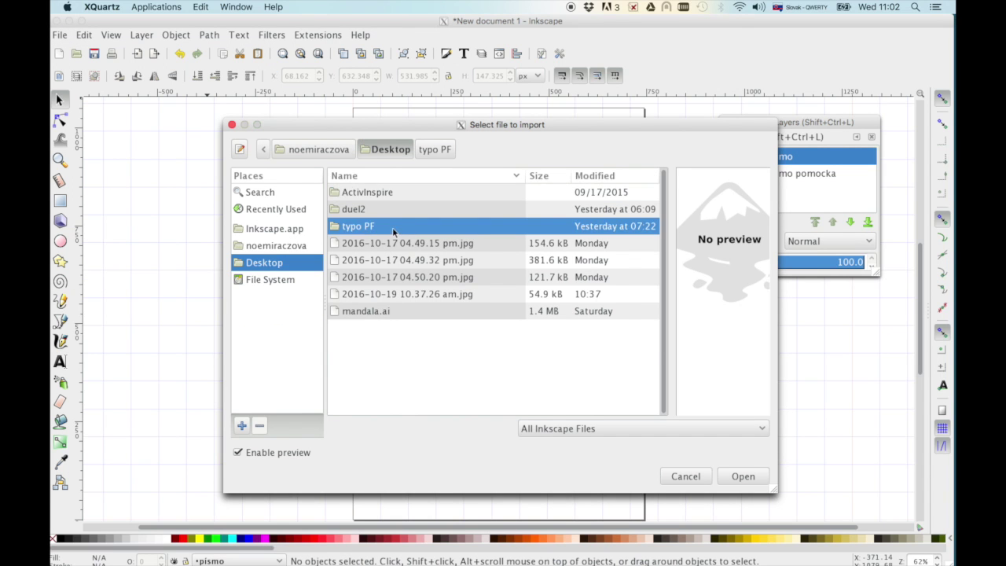
double_click(373, 228)
left_click(380, 362)
left_click(744, 477)
left_click(590, 379)
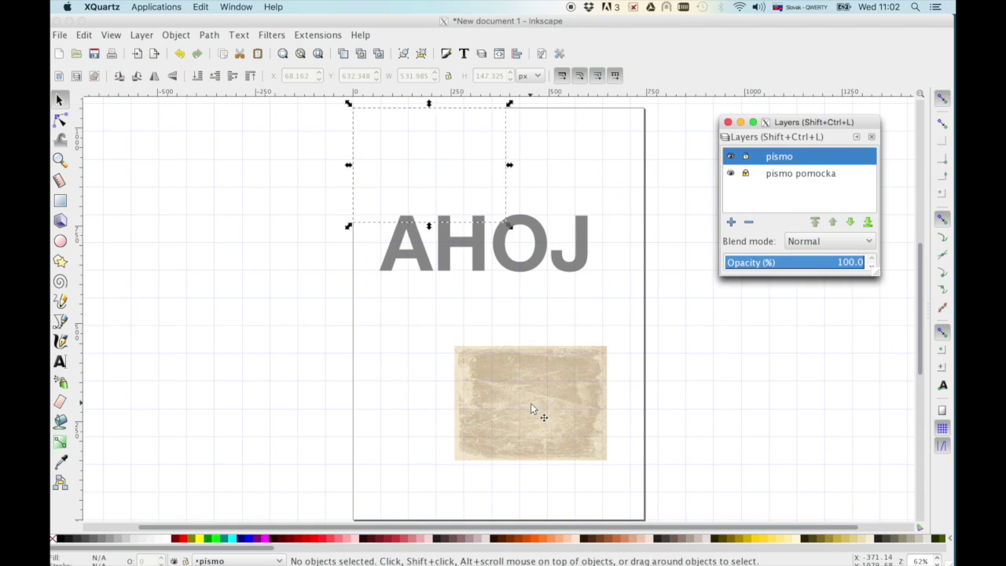
left_click_drag(208, 161, 299, 320)
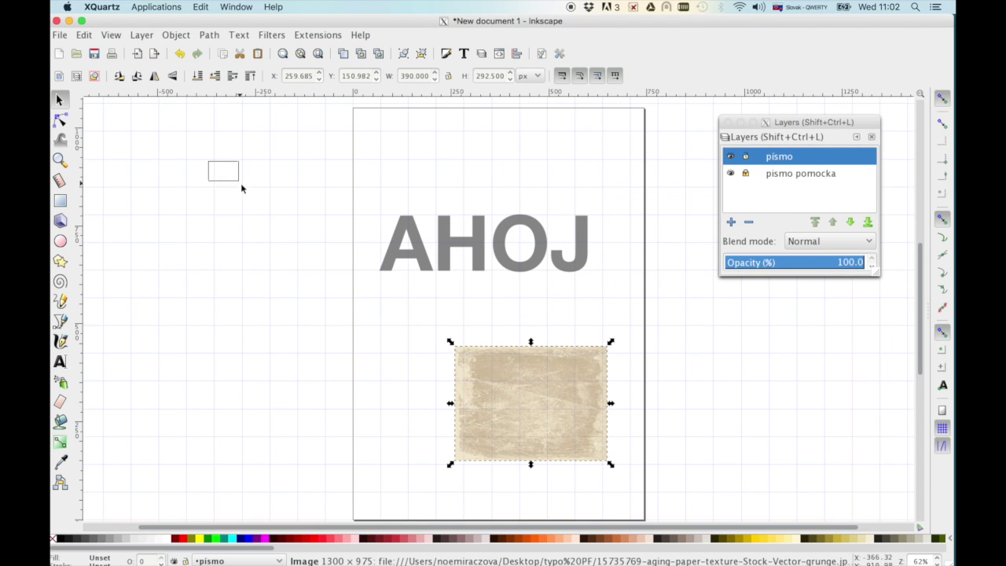
- Draw a tall pink rectangle and set its fill alpha to 255
left_click(60, 200)
left_click_drag(242, 160, 352, 325)
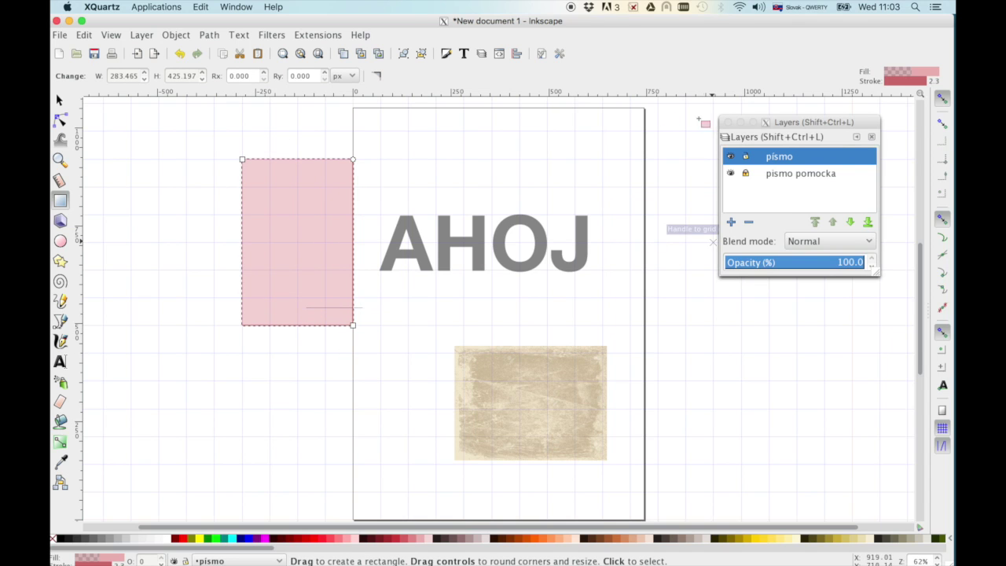
key("ctrl+shift+f")
left_click_drag(827, 303, 874, 296)
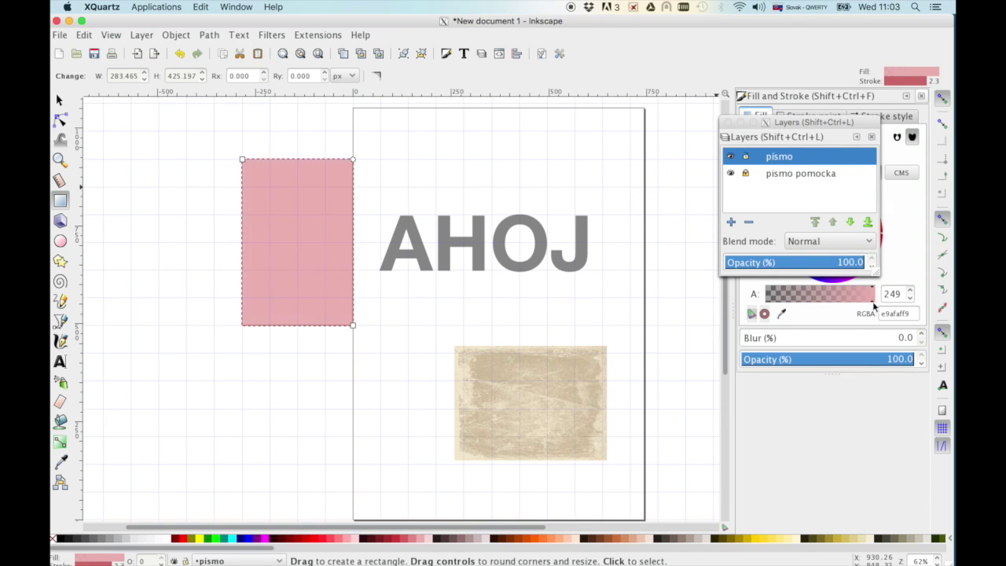
- Apply the Rough Paper texture filter and move the rectangle down beside the paper image
left_click(273, 36)
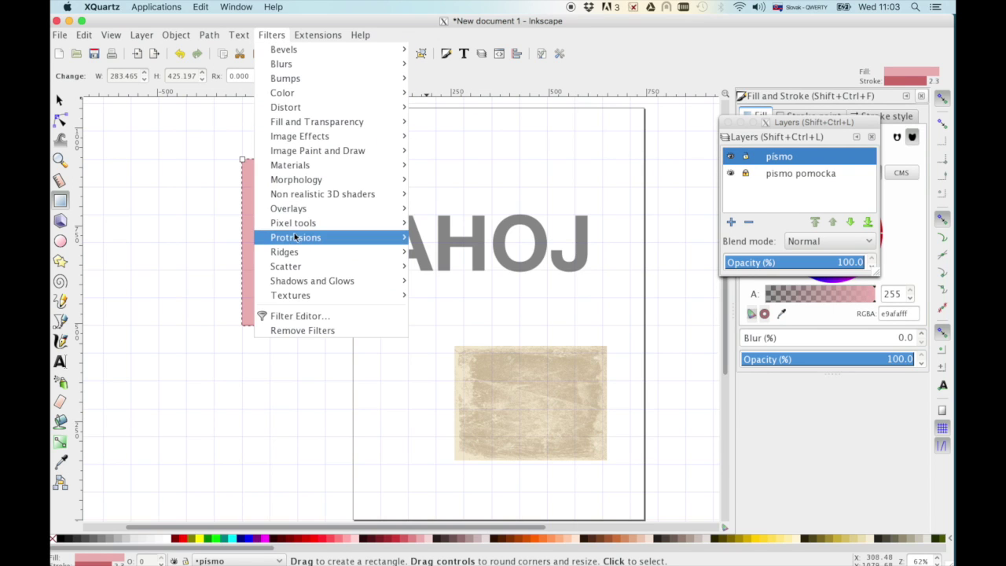
mouse_move(291, 296)
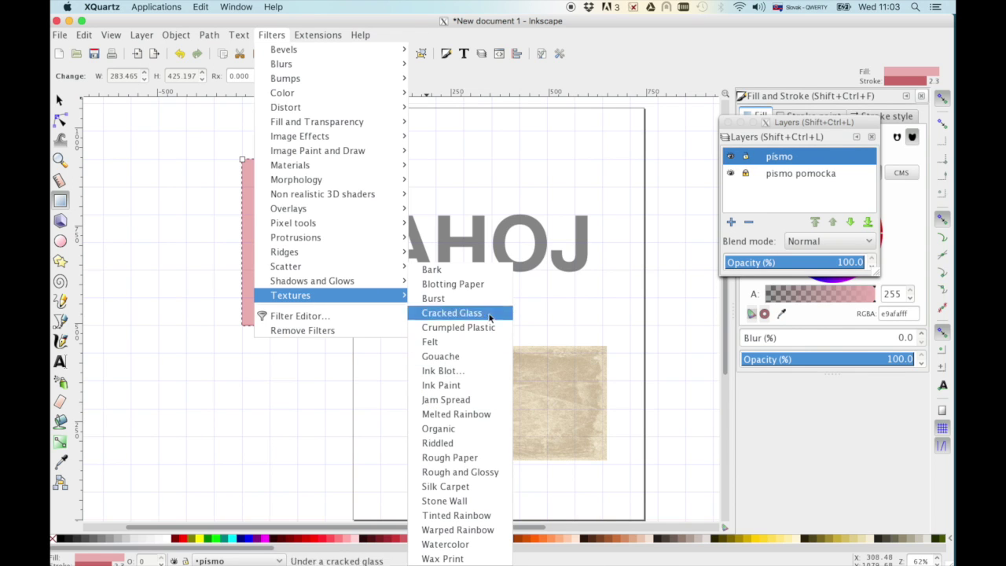
left_click(486, 464)
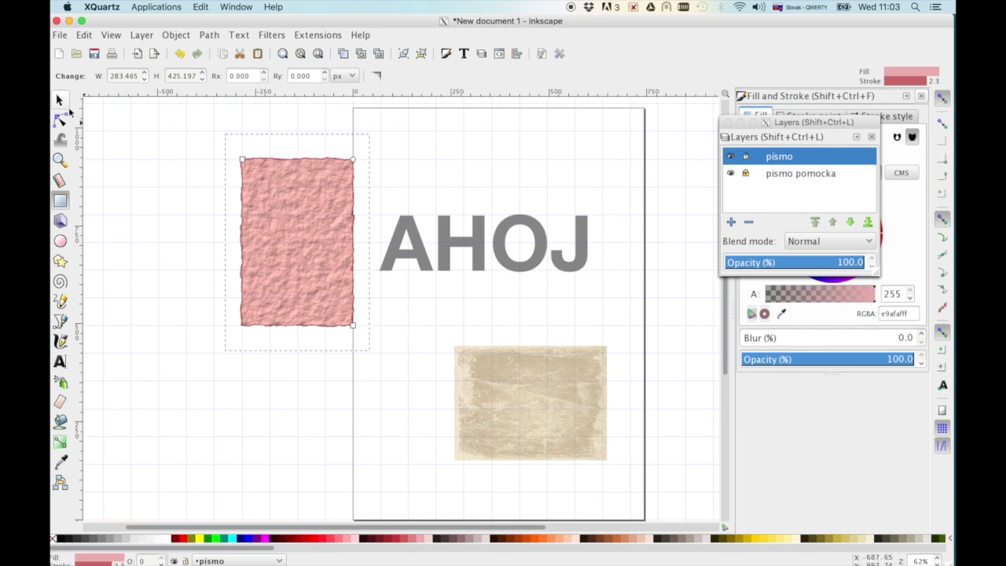
left_click(59, 100)
left_click_drag(293, 235, 369, 409)
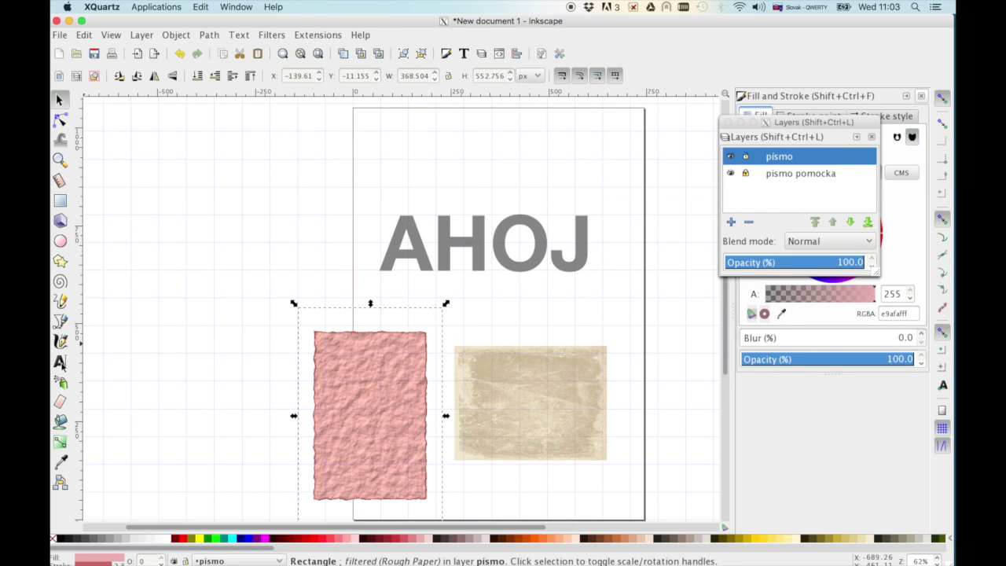
left_click(61, 340)
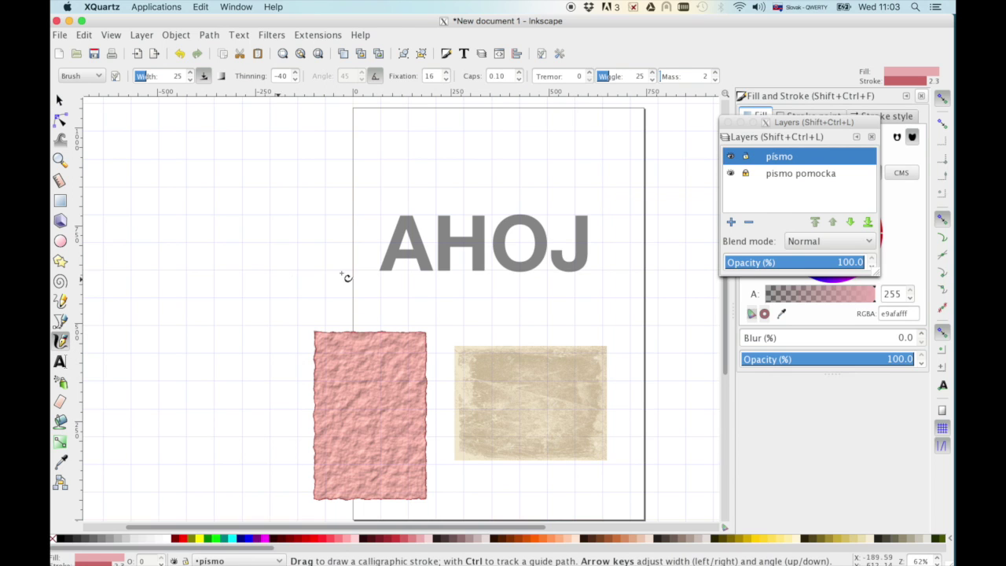
- Zoom in on the A and H letters
key("b")
left_click(59, 158)
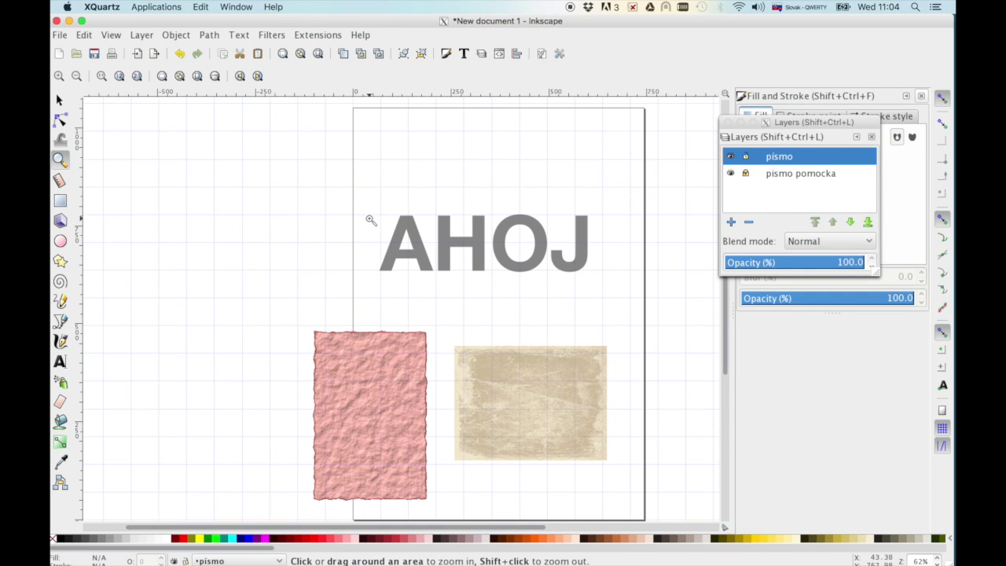
left_click_drag(375, 219, 470, 286)
key("b")
scroll(275, 330, "up", 2)
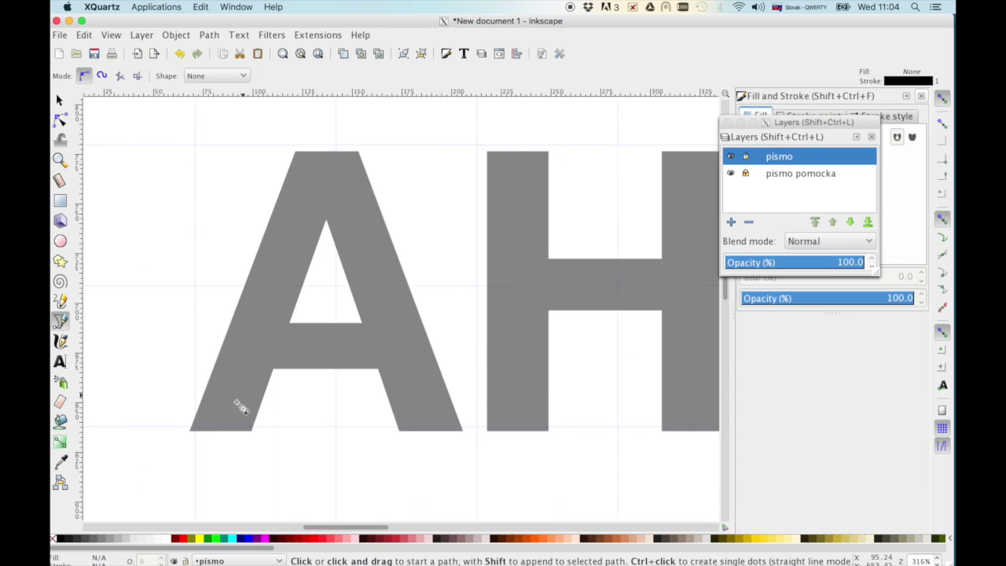
- Draw a trial line over the A, delete it, and toggle grid snapping
left_click(194, 426)
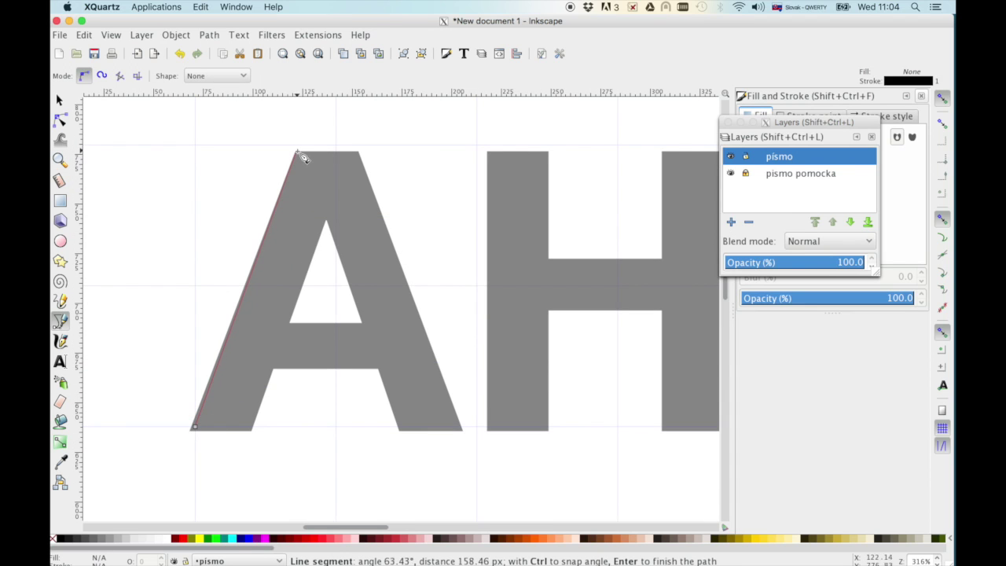
left_click(337, 147)
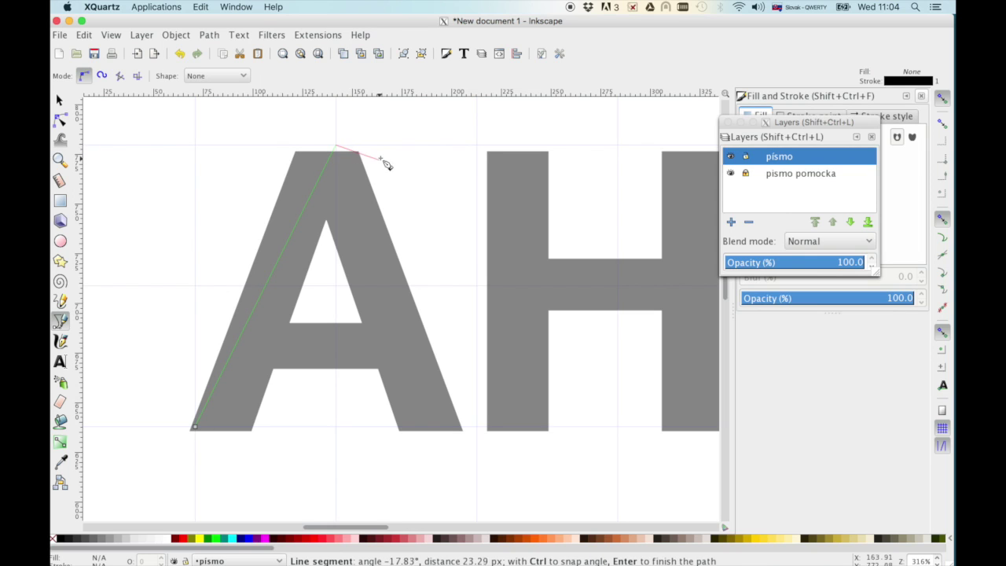
left_click(195, 428)
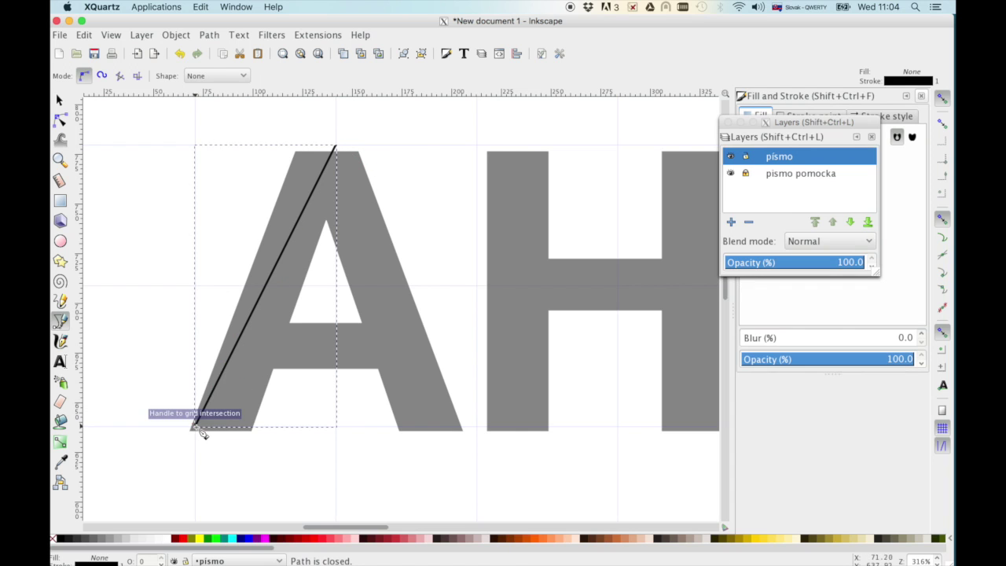
key("s")
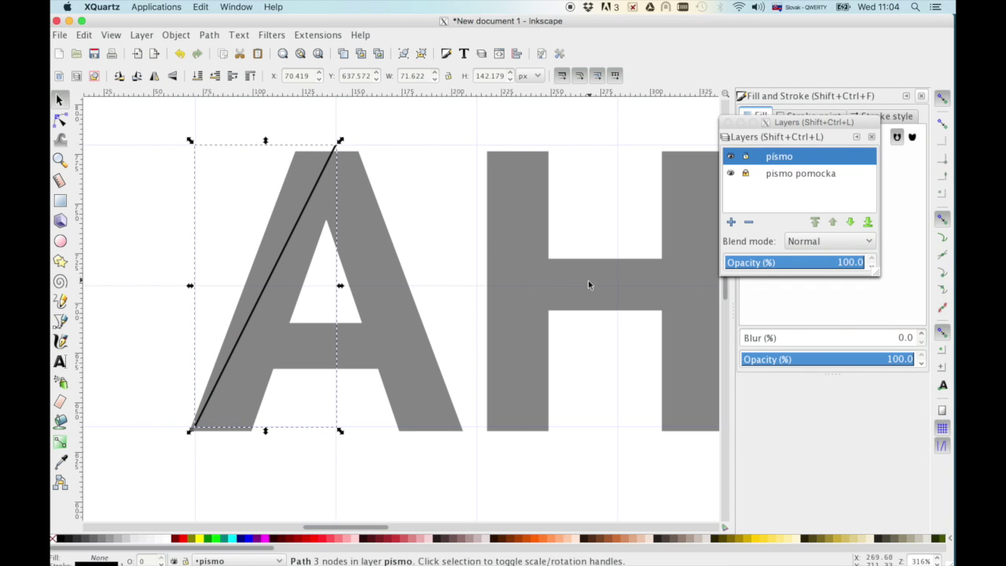
key("Delete")
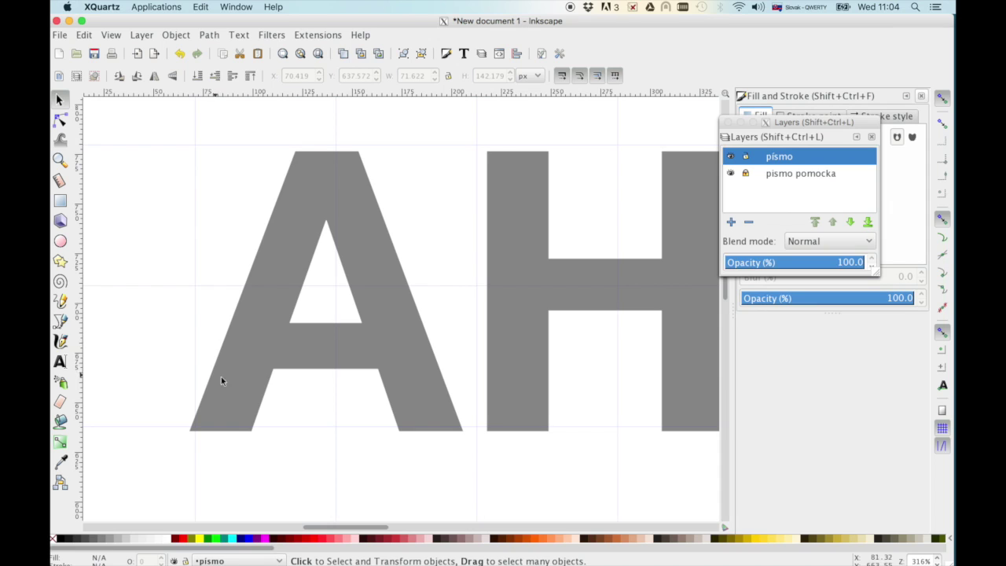
left_click(942, 428)
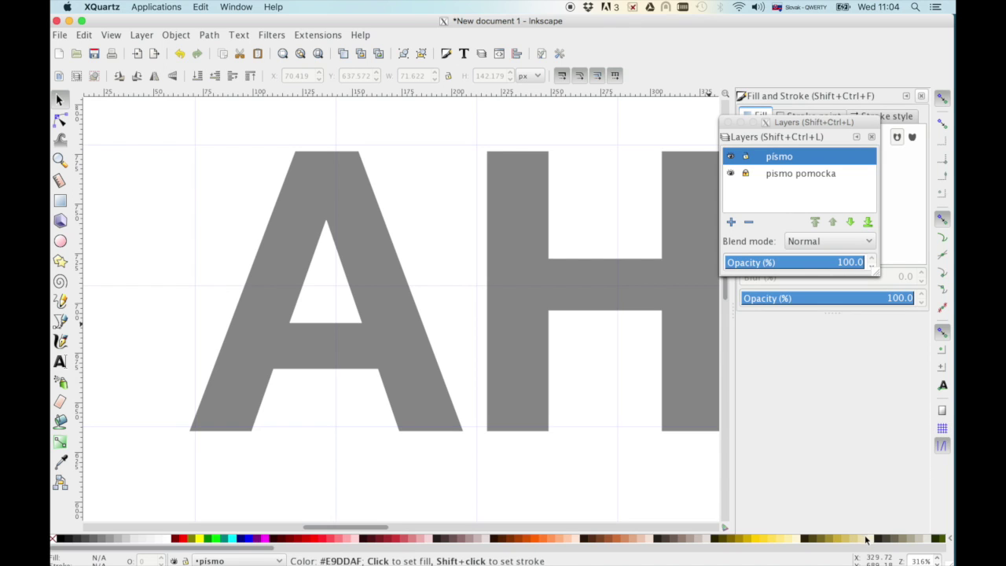
left_click(59, 321)
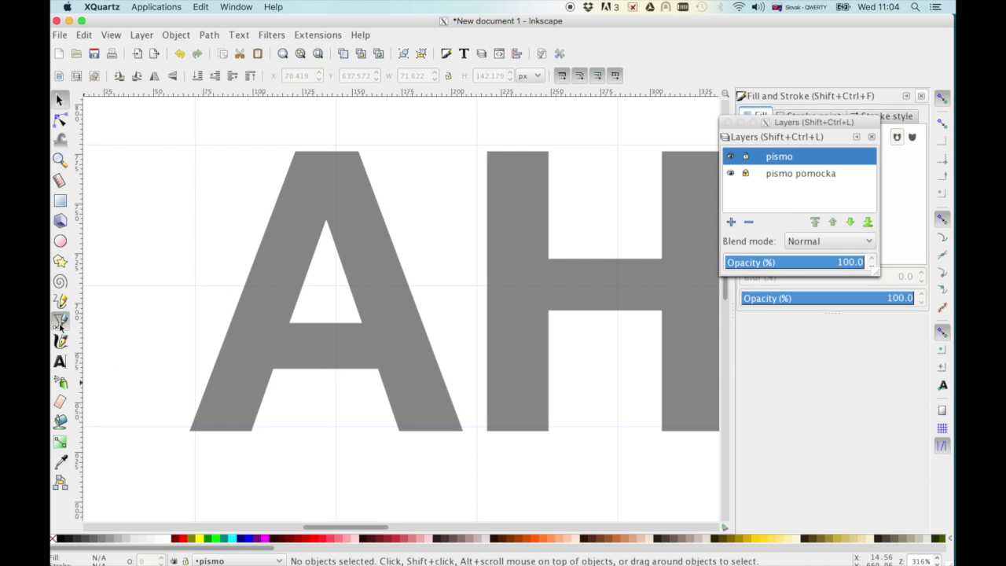
- Trace the A's eight-corner outer outline as a closed path
left_click(189, 427)
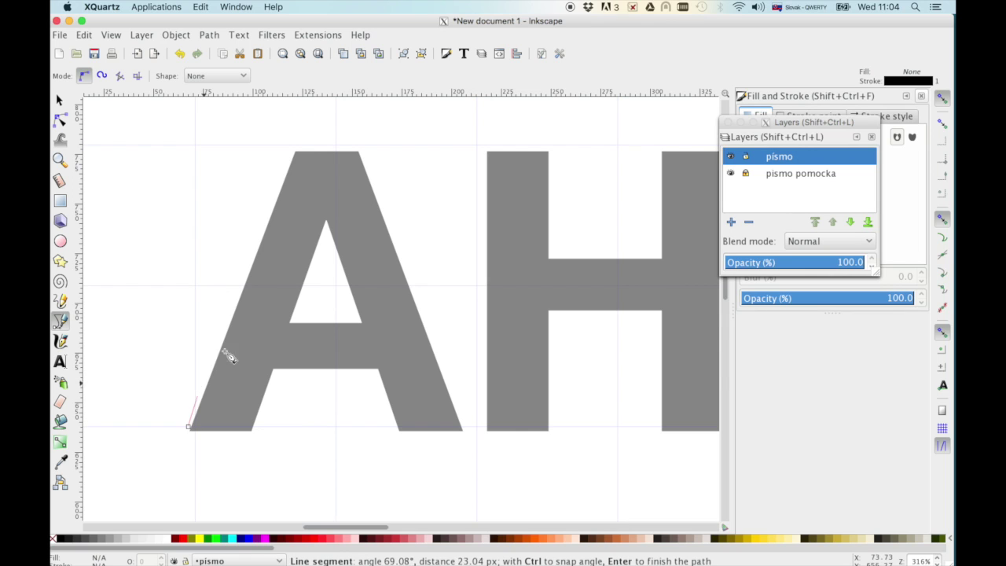
left_click(295, 151)
left_click(359, 151)
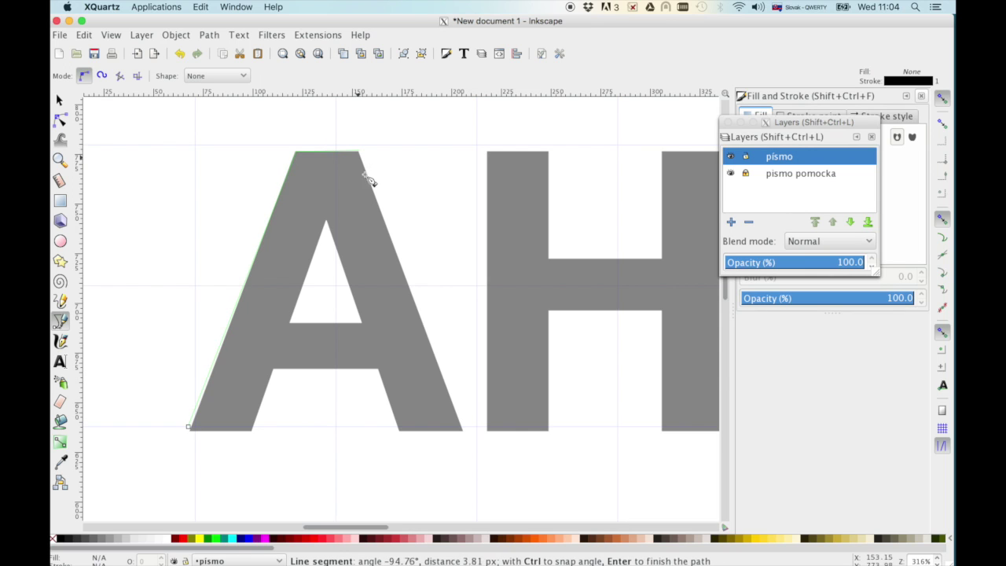
left_click(462, 431)
left_click(399, 431)
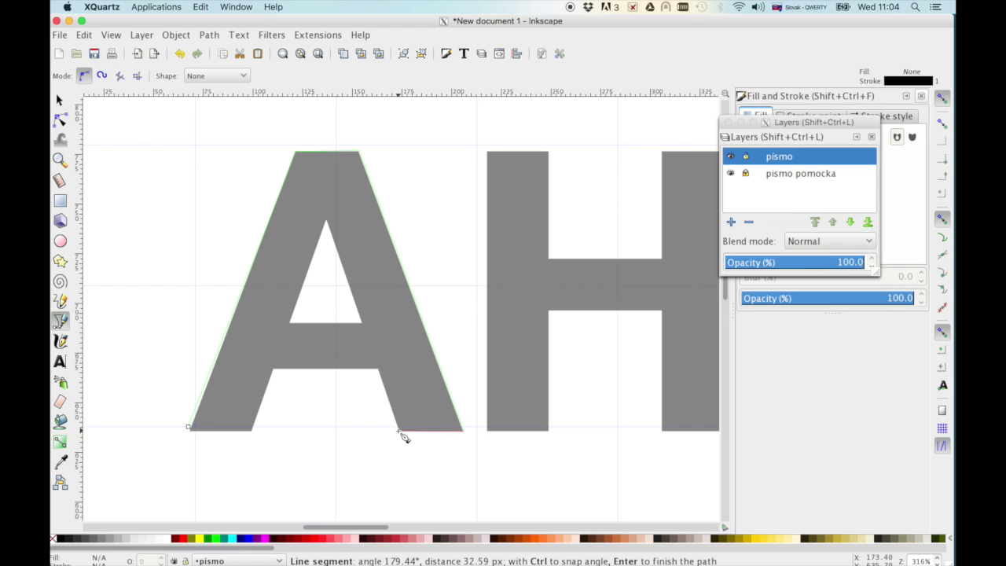
left_click(378, 369)
left_click(273, 369)
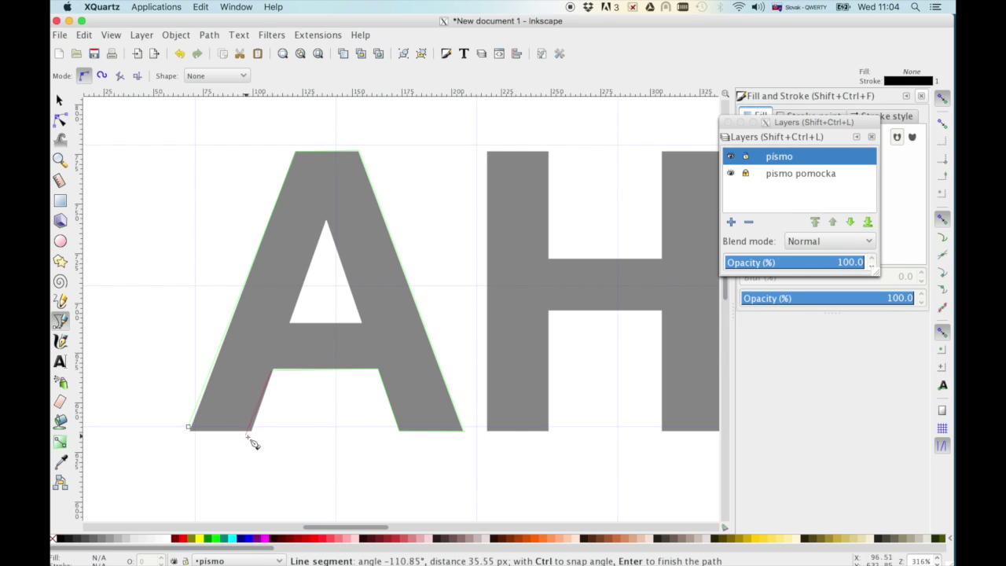
left_click(253, 430)
left_click(189, 428)
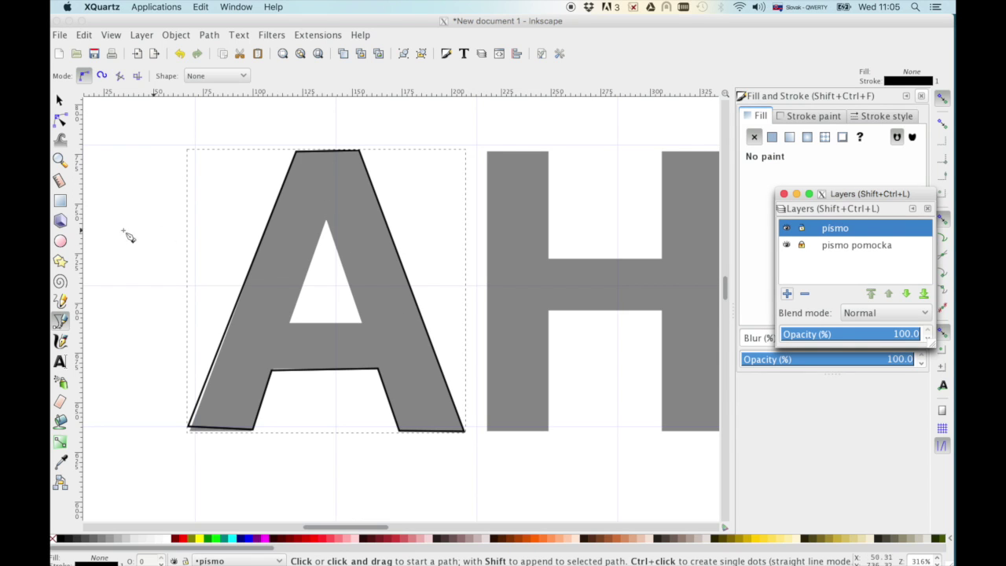
- Trace the A's triangular hole and select it together with the outline
left_click(61, 319)
left_click(291, 322)
left_click(361, 324)
left_click(325, 219)
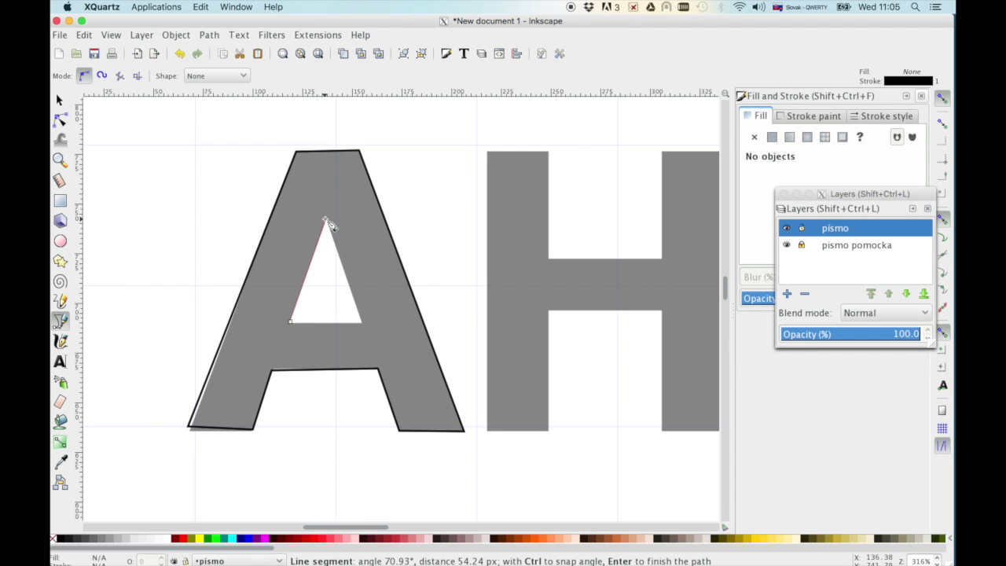
left_click(291, 321)
key("s")
left_click(208, 177)
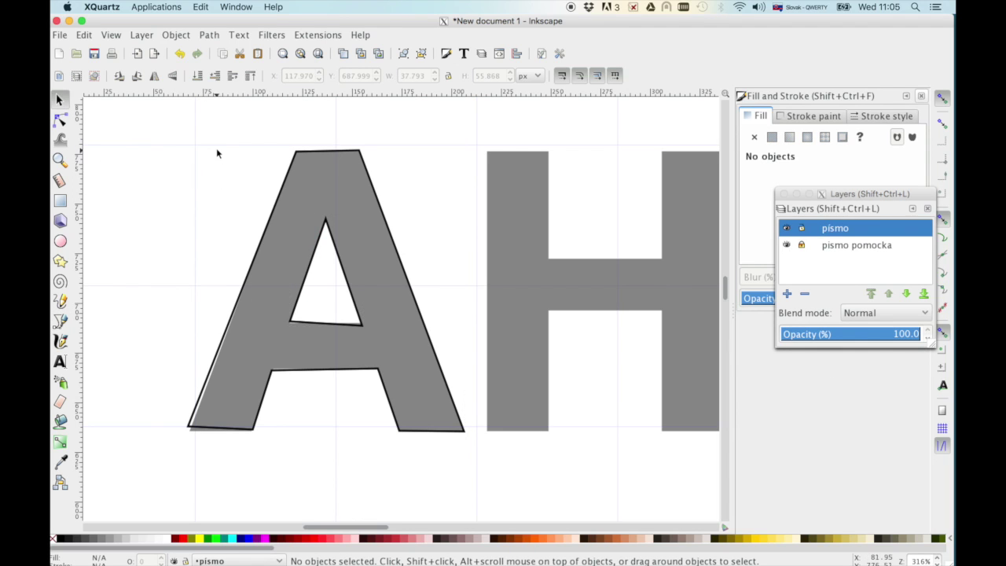
left_click(337, 251)
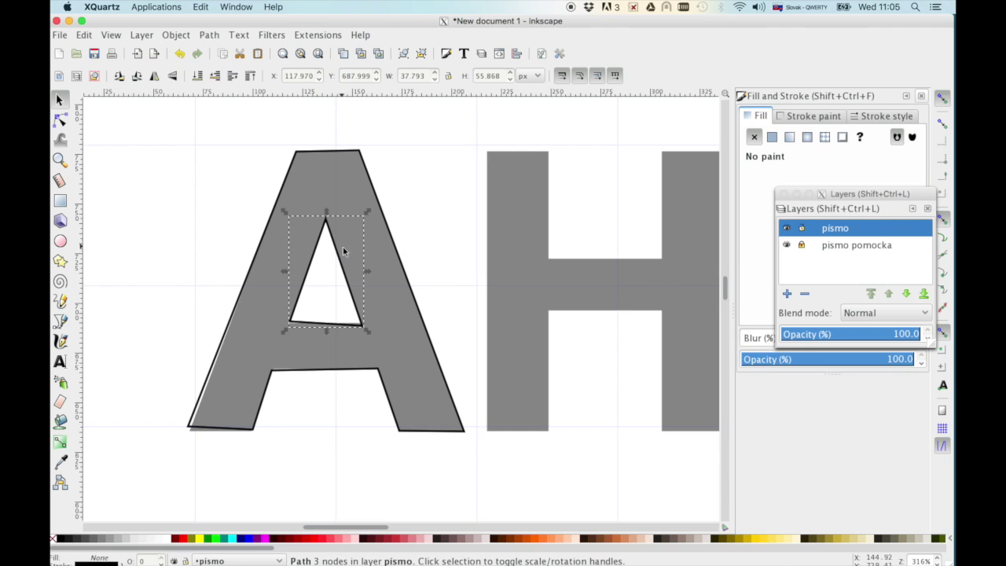
left_click(370, 244, "shift")
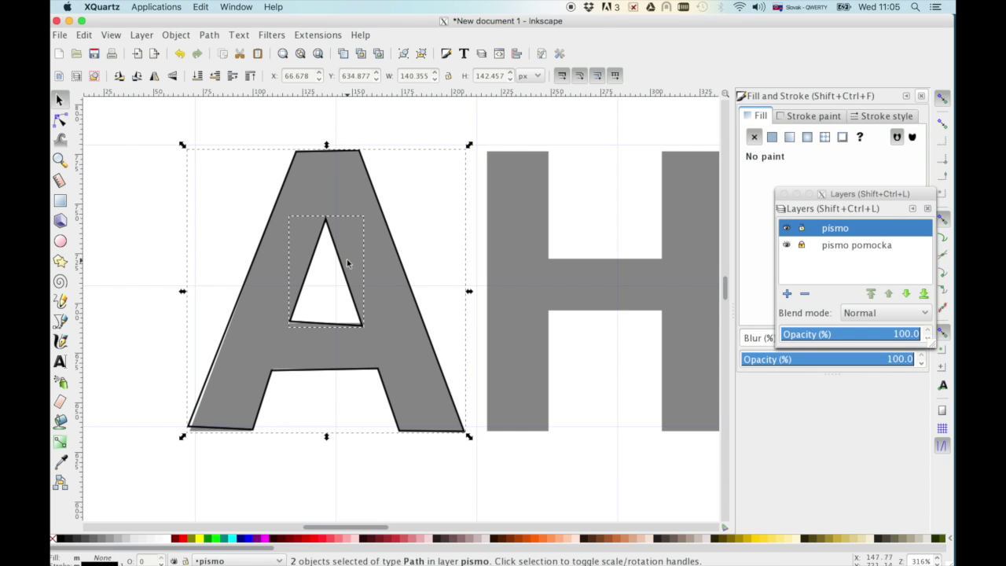
- Cut the triangle out of the traced A outline and shift it left
left_click(209, 35)
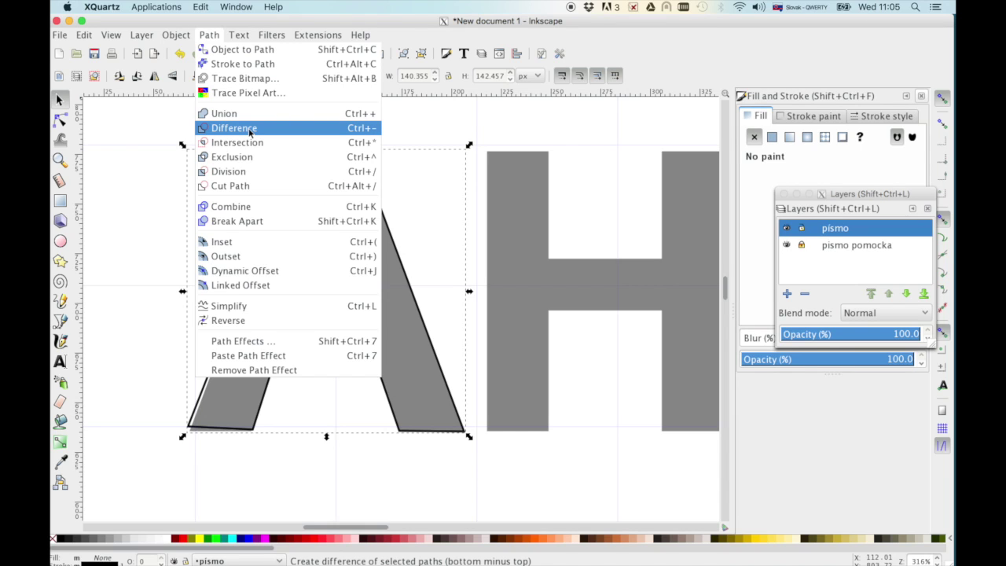
left_click(248, 129)
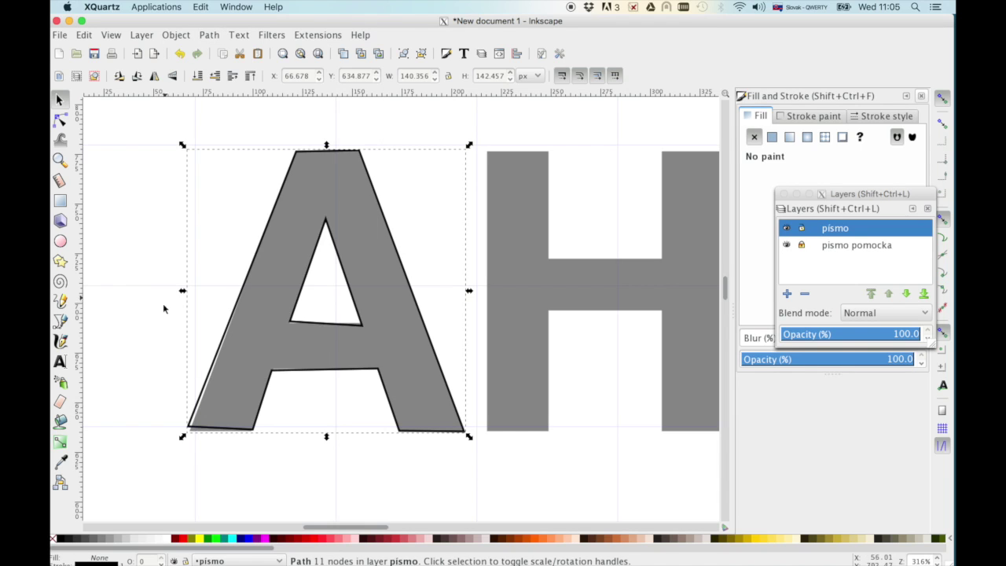
left_click(186, 226)
left_click_drag(285, 189, 227, 189)
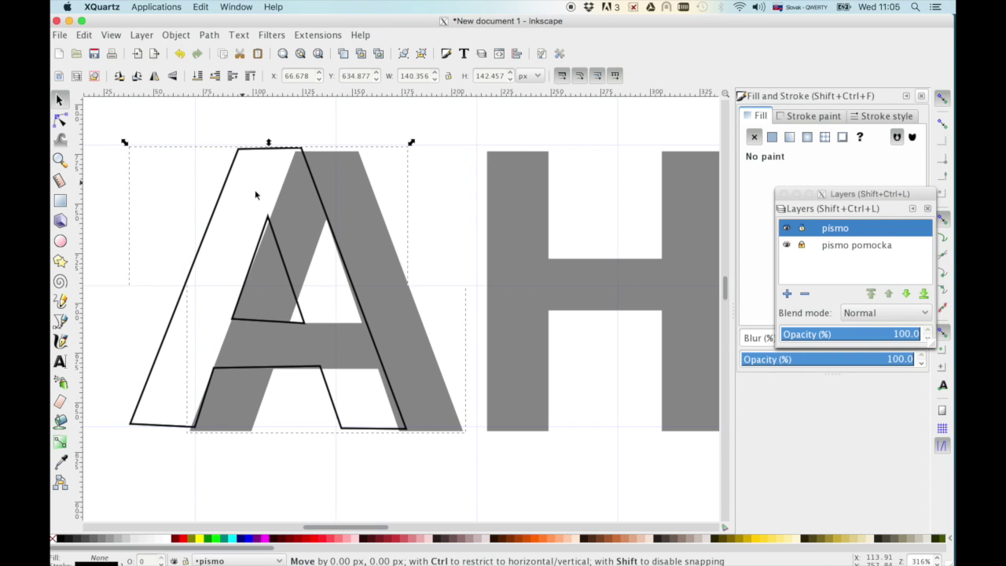
- Place the A outline over the beige paper texture and select both together
key("5")
left_click(59, 100)
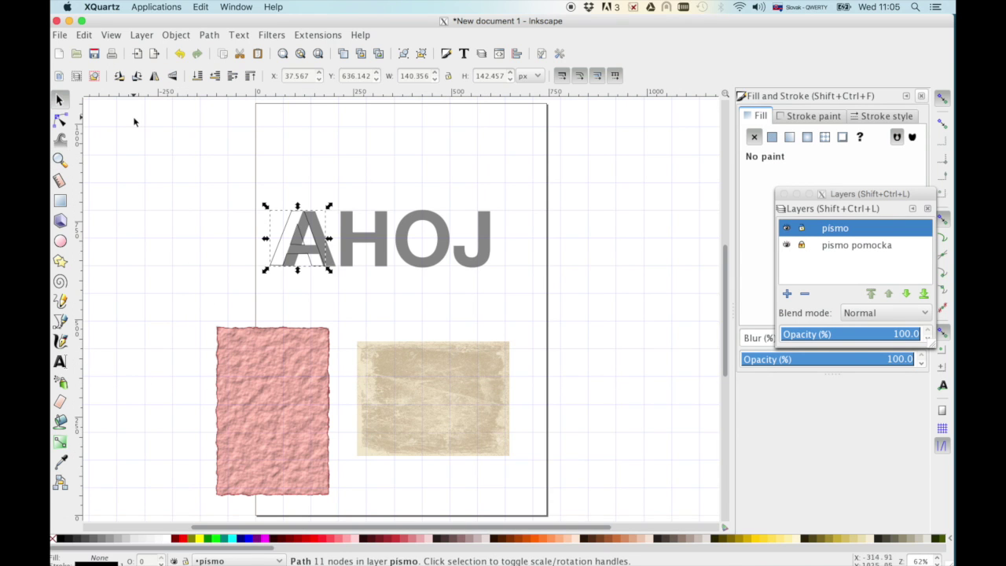
left_click(331, 260)
left_click_drag(330, 260, 445, 417)
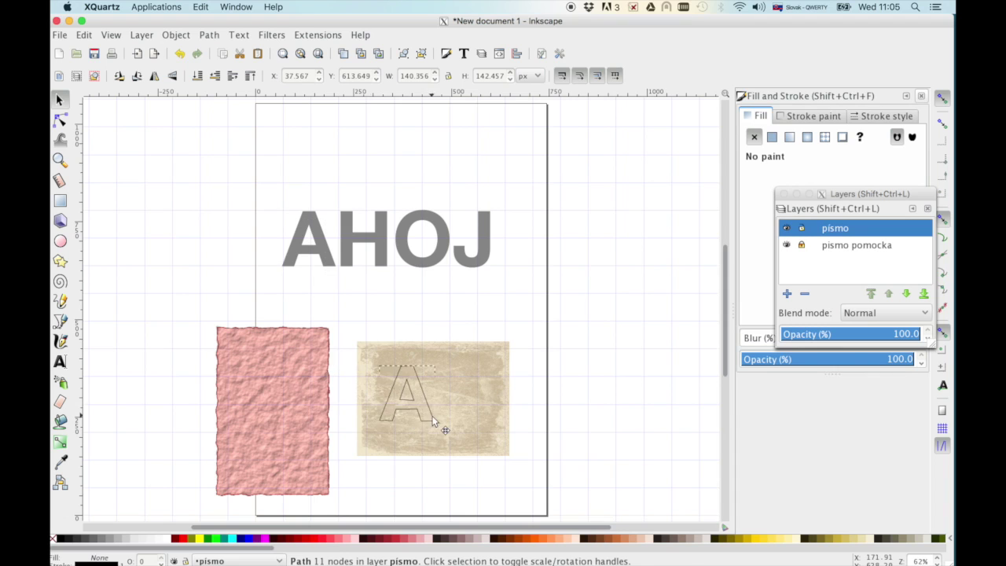
left_click_drag(445, 417, 451, 423)
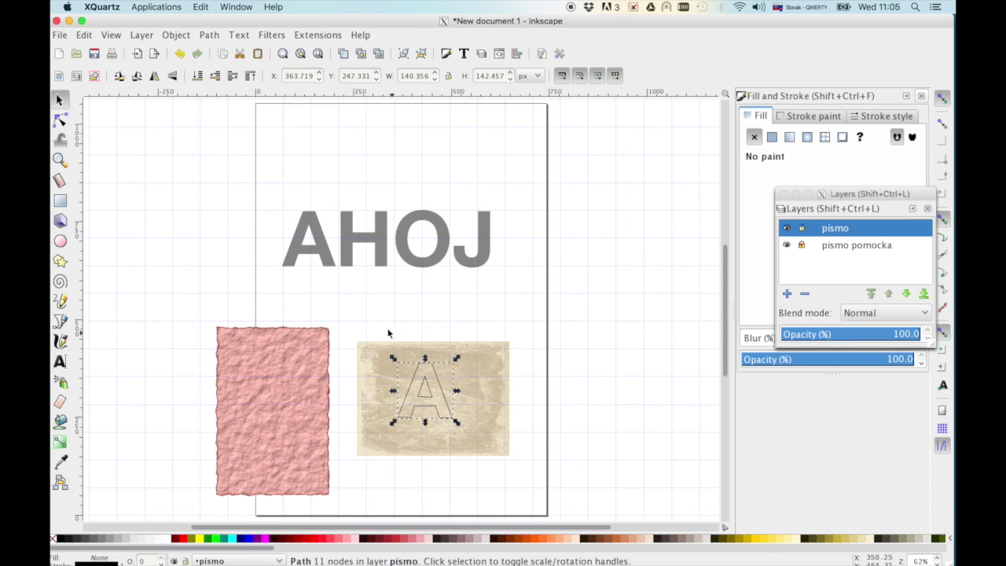
left_click(377, 380)
left_click_drag(346, 315, 511, 460)
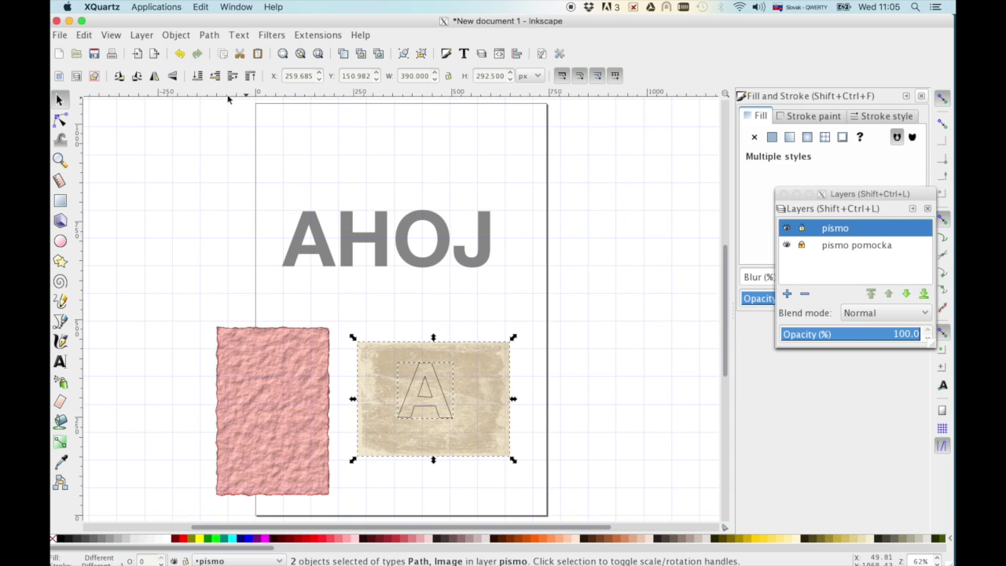
- Clip the paper texture to the A shape and move it above AHOJ
left_click(176, 35)
mouse_move(182, 134)
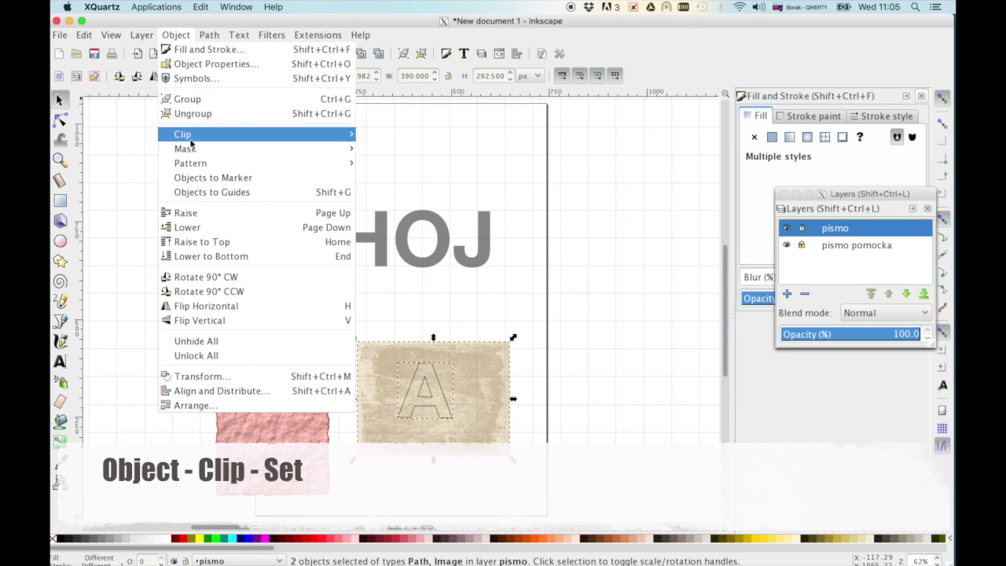
left_click(376, 135)
mouse_move(437, 397)
left_mouse_down()
mouse_move(326, 299)
mouse_move(324, 172)
left_mouse_up()
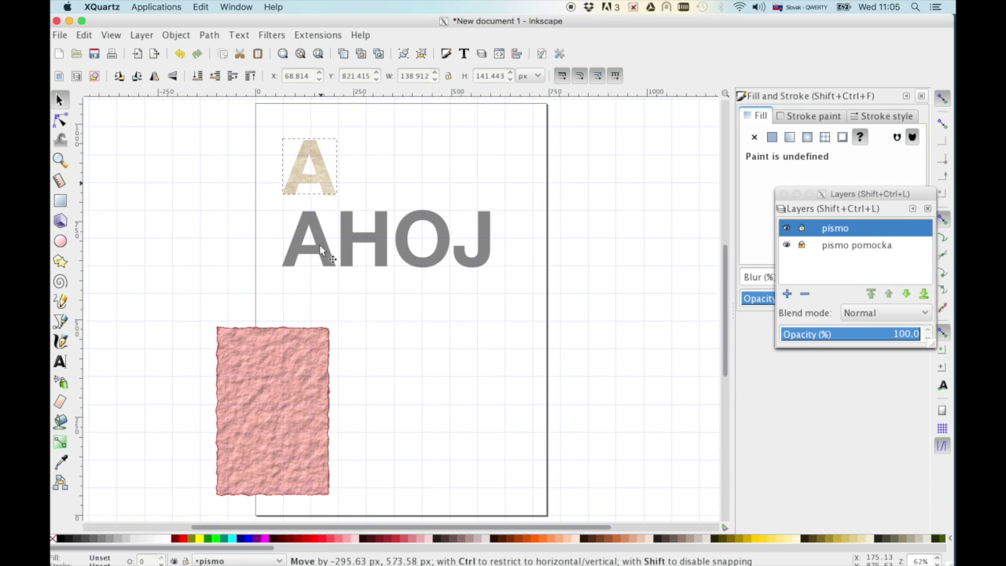
- Delete the pink rough-paper rectangle and zoom in around the lettering
left_click(318, 363)
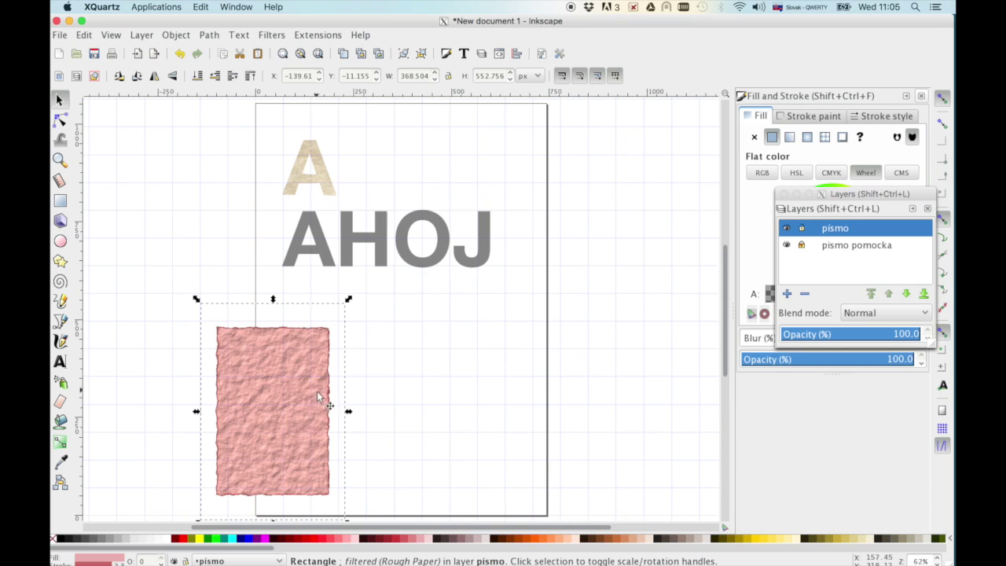
key("Delete")
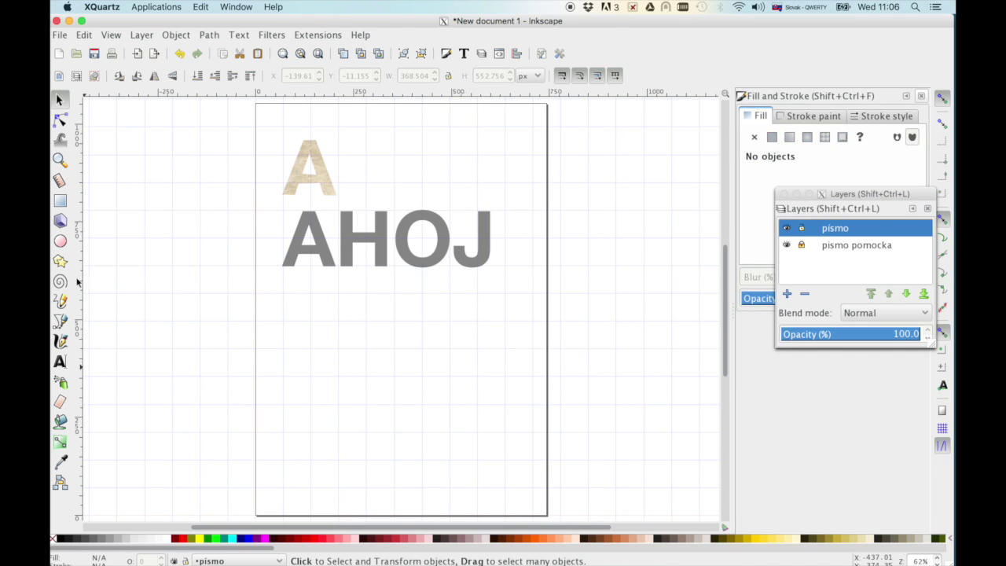
key("z")
left_click_drag(258, 126, 522, 286)
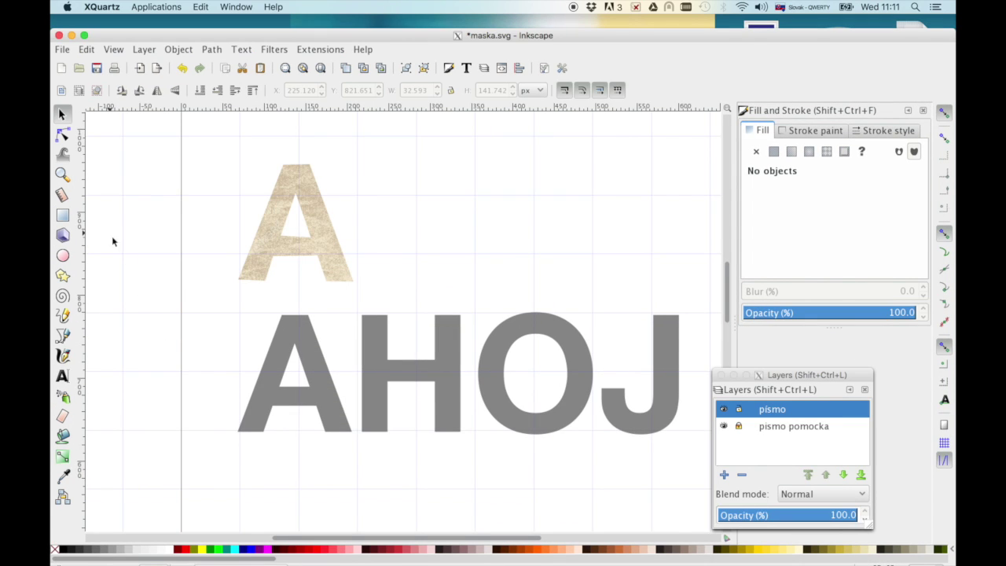
- Switch to the Calligraphy tool using the Brush preset
left_click(64, 357)
left_click(100, 93)
left_click(100, 93)
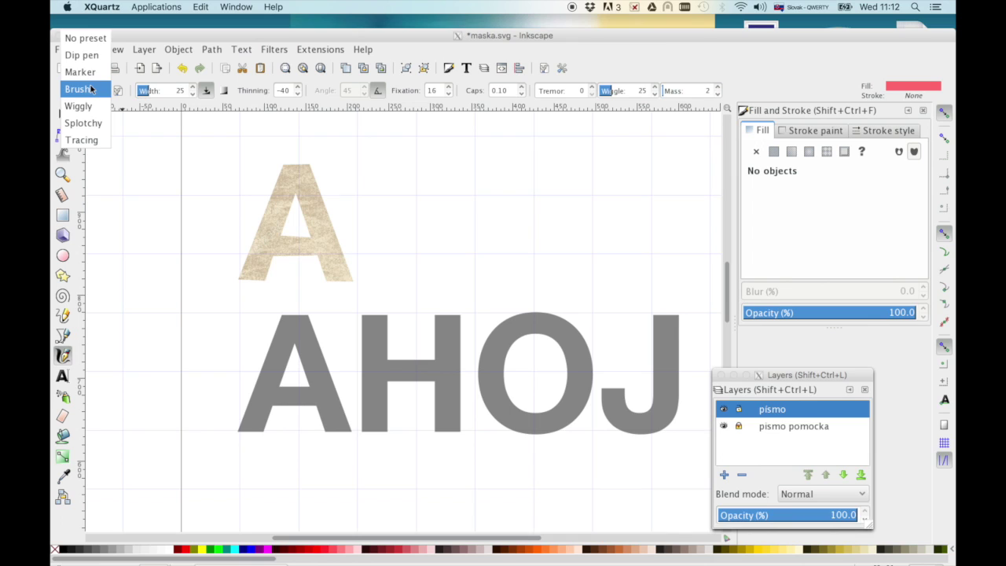
left_click(90, 88)
scroll(150, 92, "up", 5)
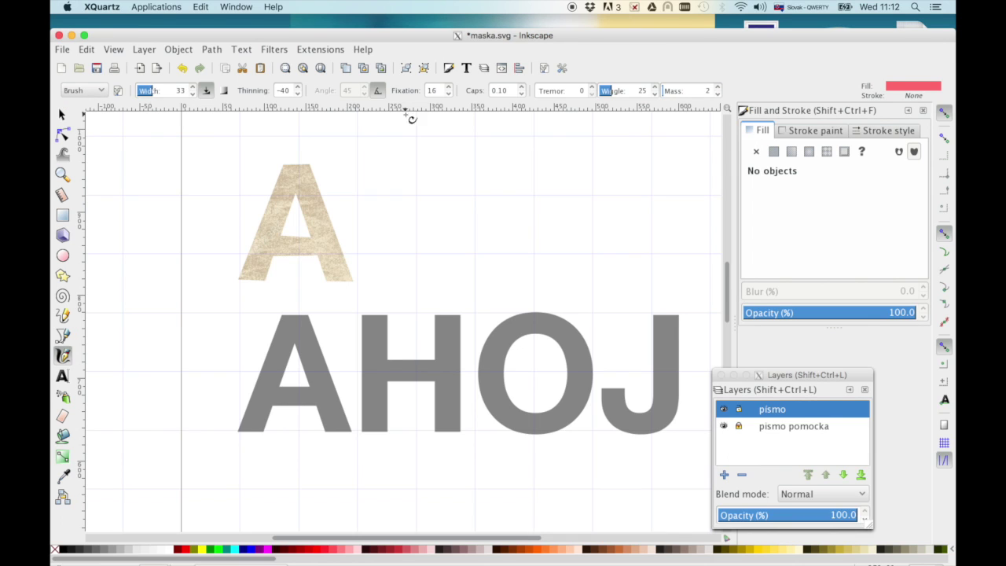
left_click_drag(566, 38, 562, 23)
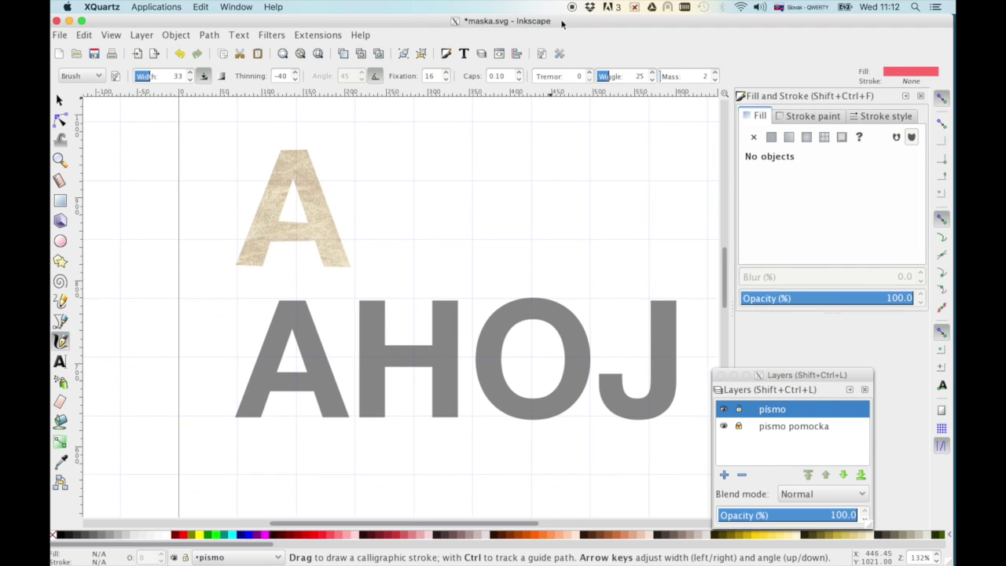
- Paint looping semi-transparent pink brush strokes beside the A
left_click_drag(487, 152, 554, 201)
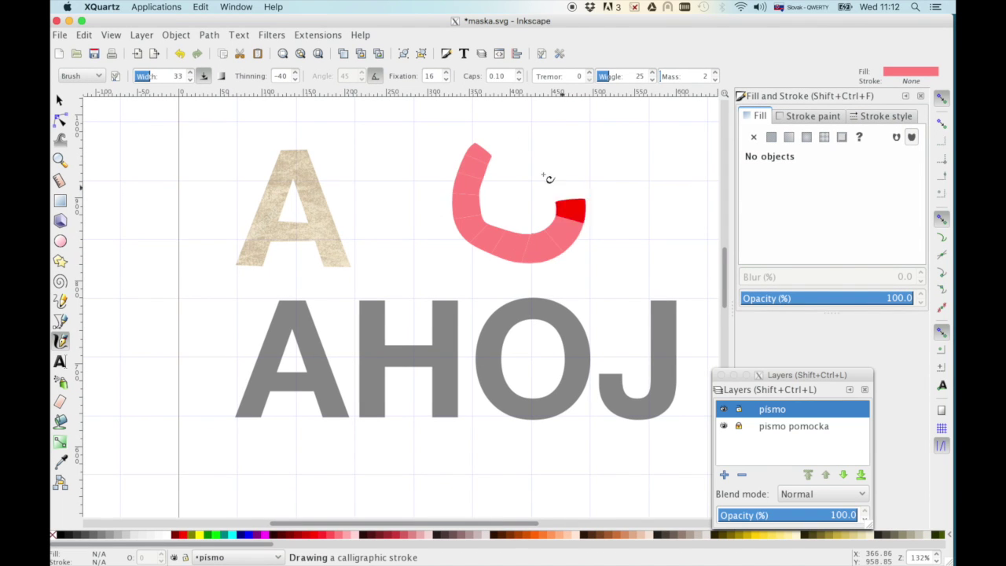
key("s")
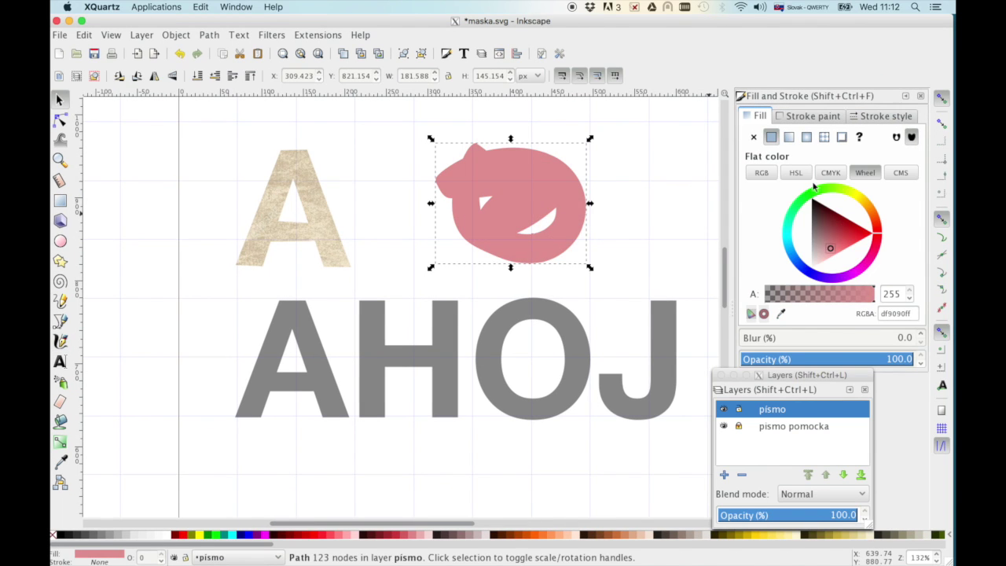
left_click(839, 295)
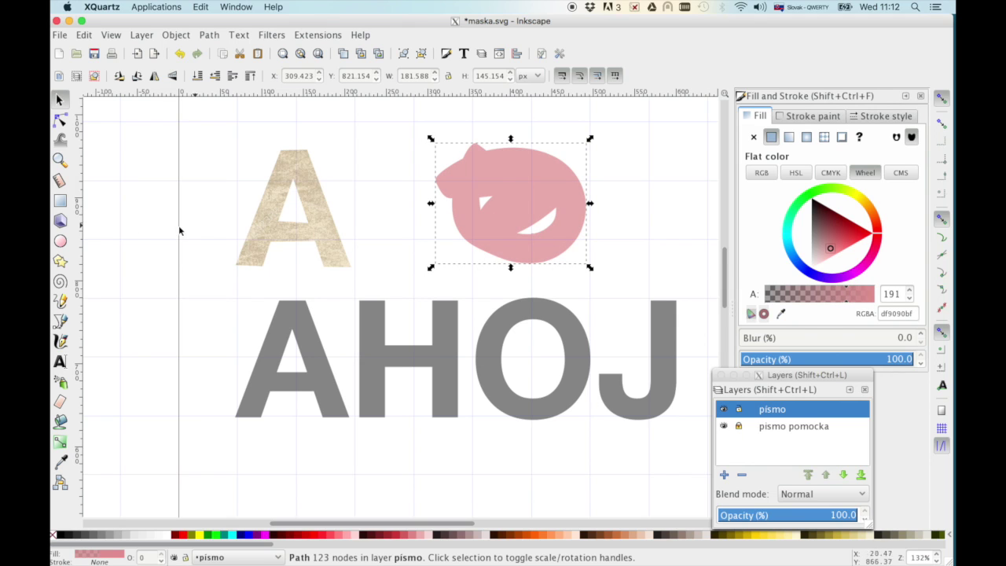
left_click(60, 340)
mouse_move(503, 157)
left_mouse_down()
mouse_move(471, 247)
mouse_move(599, 206)
left_mouse_up()
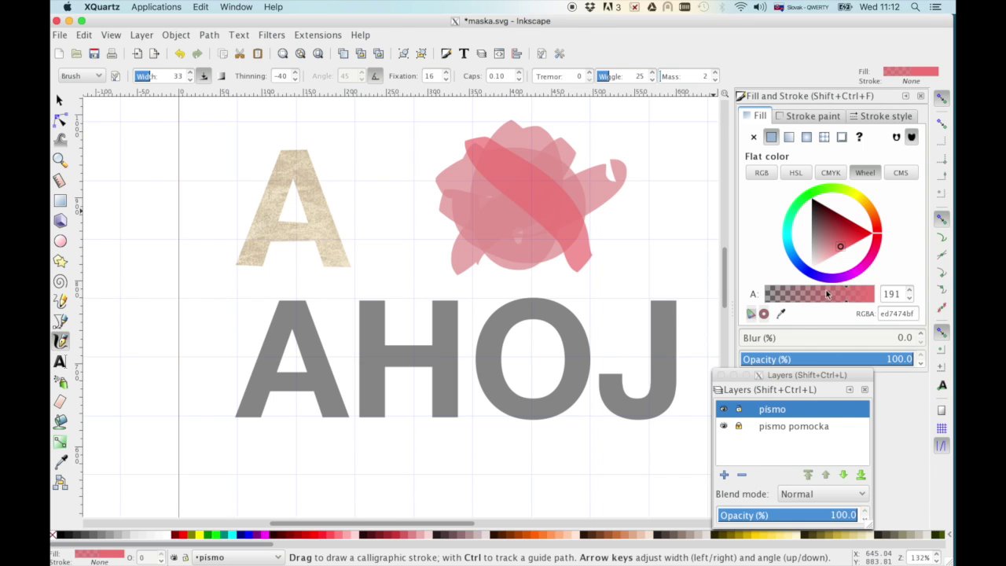
left_click_drag(566, 126, 472, 260)
- Recolour the latest stroke saturated red, then group all six strokes with Ctrl+G
key("s")
left_click_drag(847, 239, 854, 230)
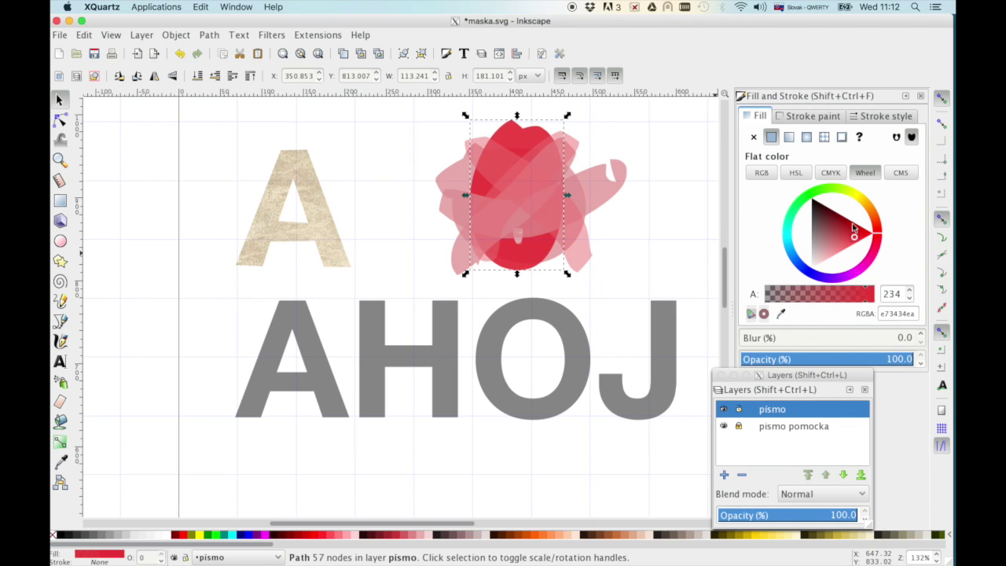
key("End")
left_click(641, 221)
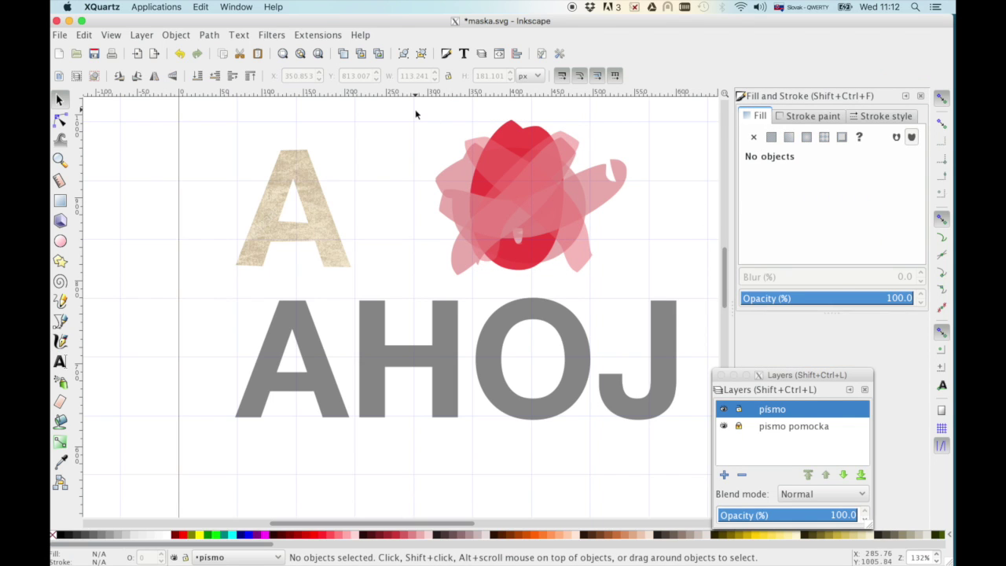
left_click_drag(404, 112, 642, 292)
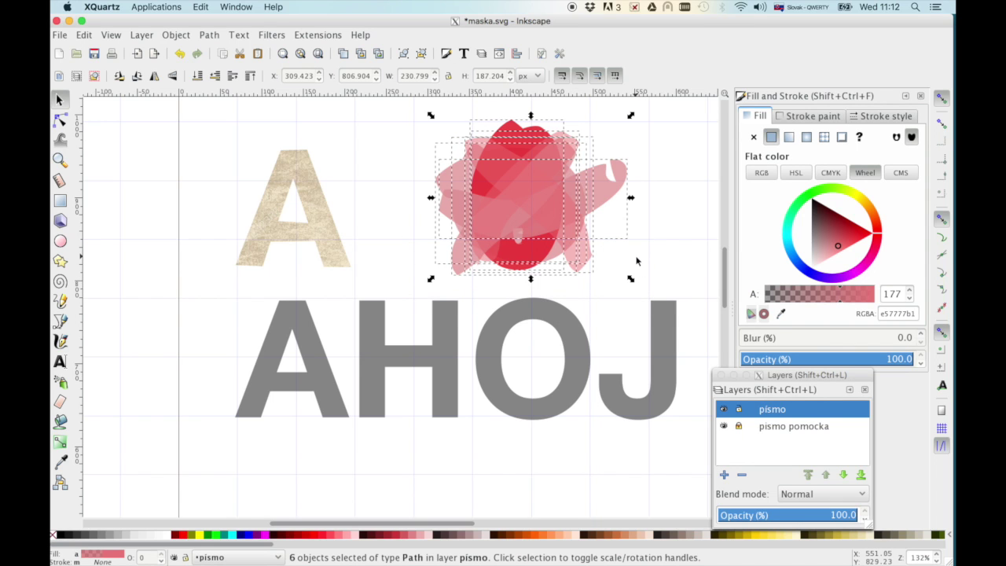
key("ctrl+g")
left_click(658, 244)
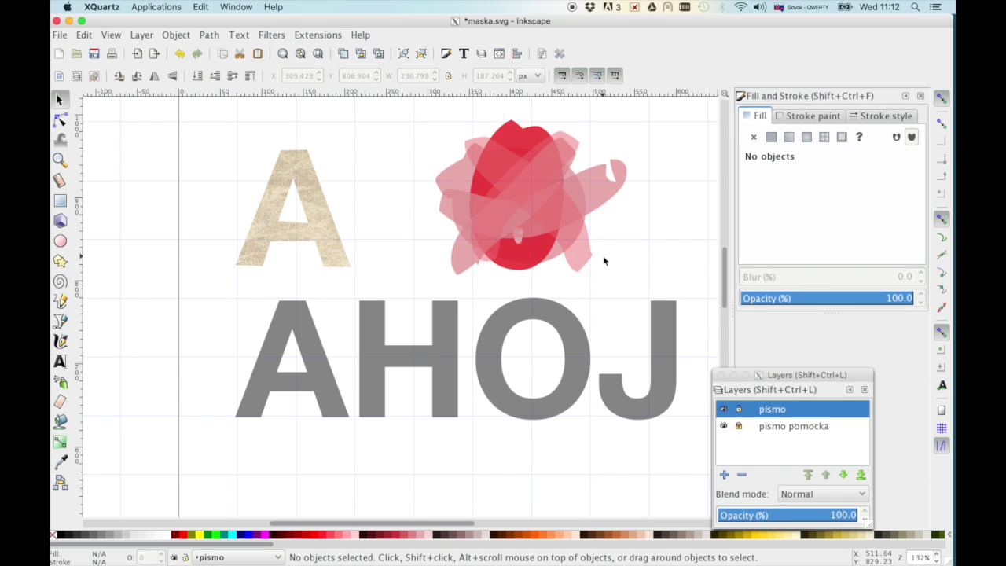
- Trace a closed eight-node Pen outline around the J of AHOJ
left_click(61, 320)
left_click(652, 301)
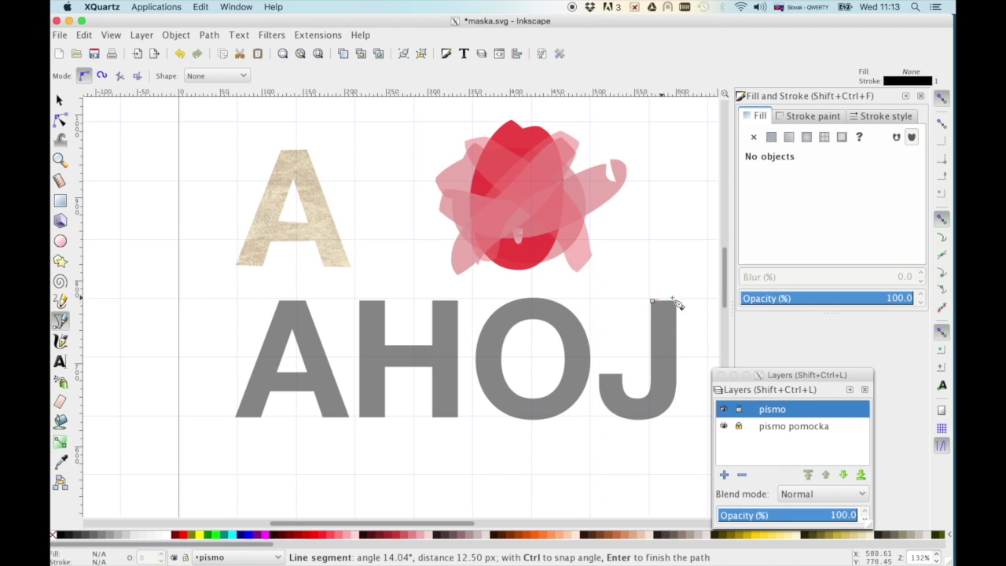
left_click(677, 301)
left_click(676, 396)
left_click(640, 422)
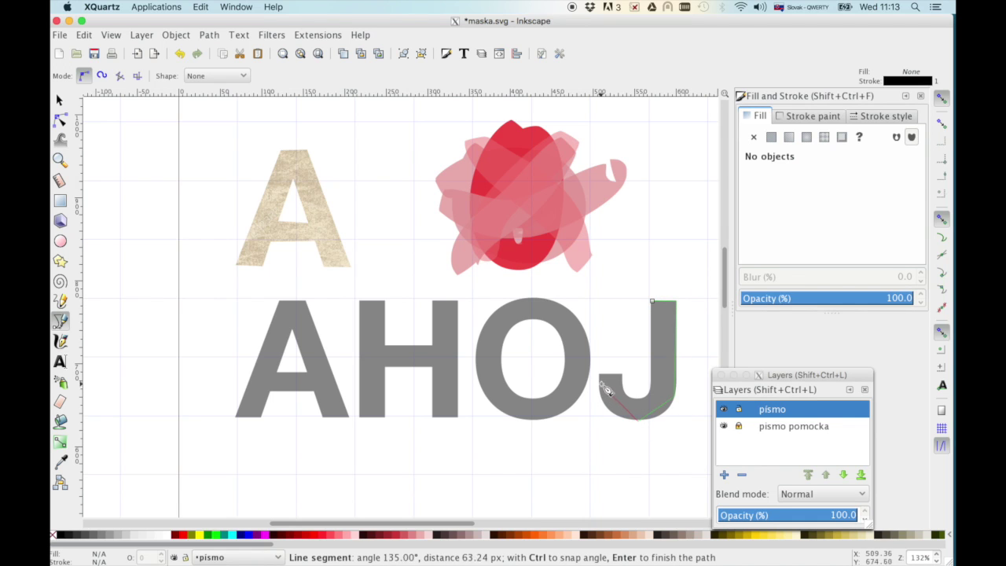
left_click(600, 375)
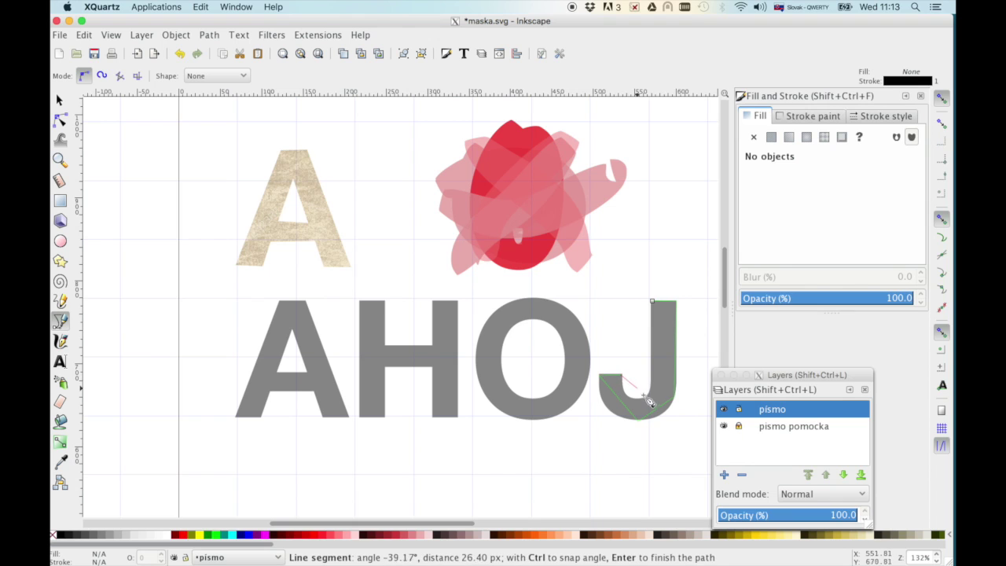
left_click(633, 406)
left_click(652, 379)
left_click(653, 302)
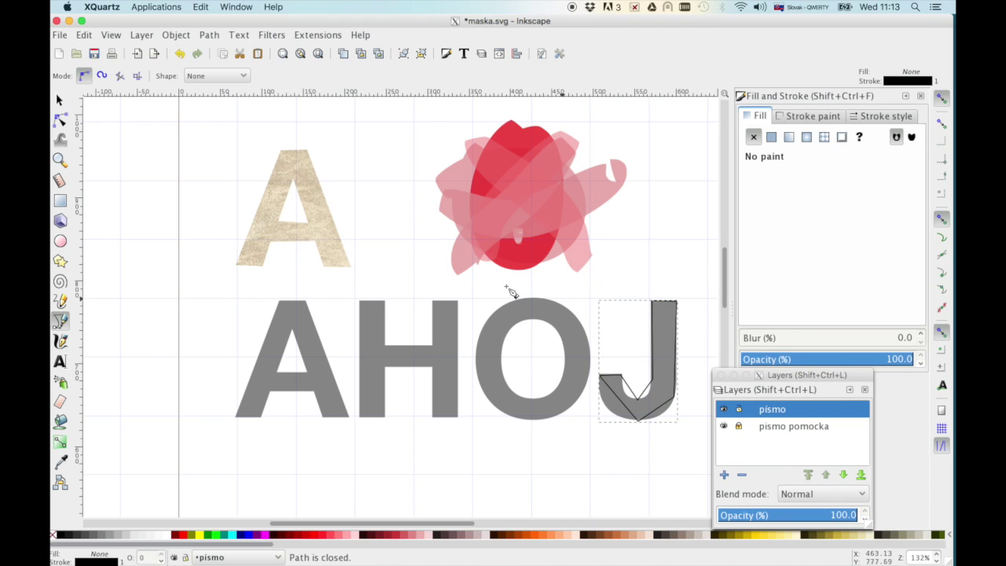
- Reshape the J's bottom and inner cusp nodes into smooth curves
left_click(60, 120)
left_click(637, 422)
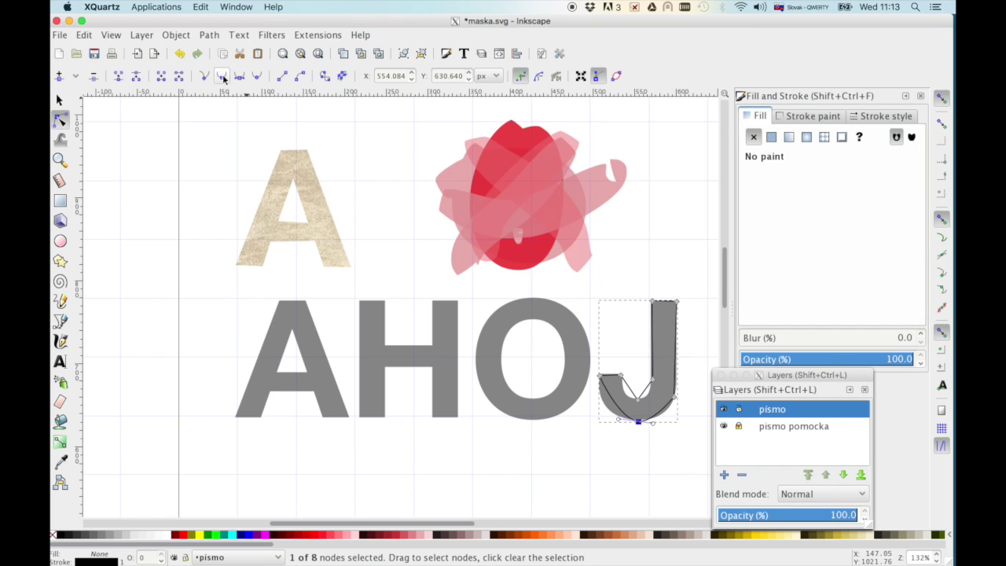
left_click_drag(620, 423, 599, 420)
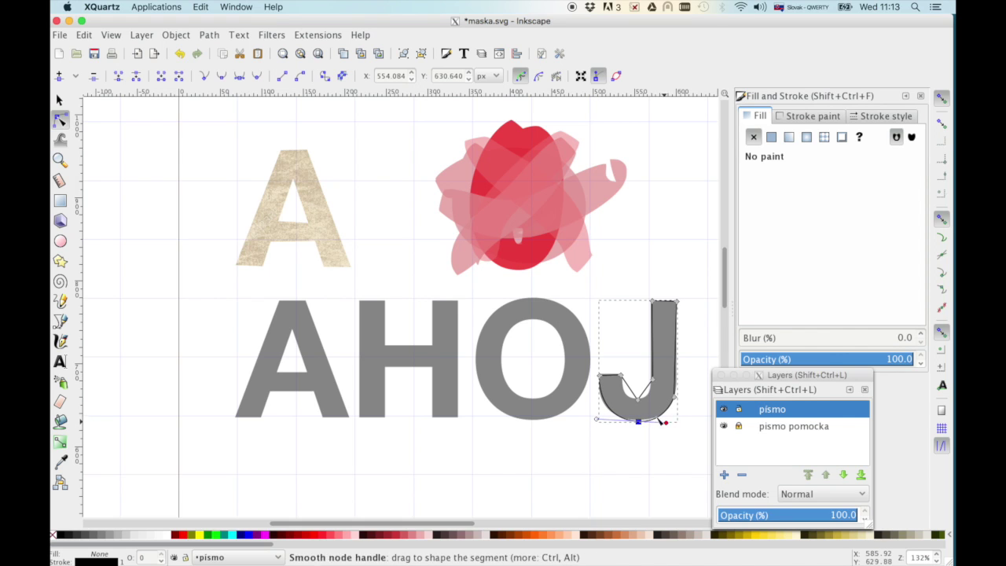
left_click(638, 399)
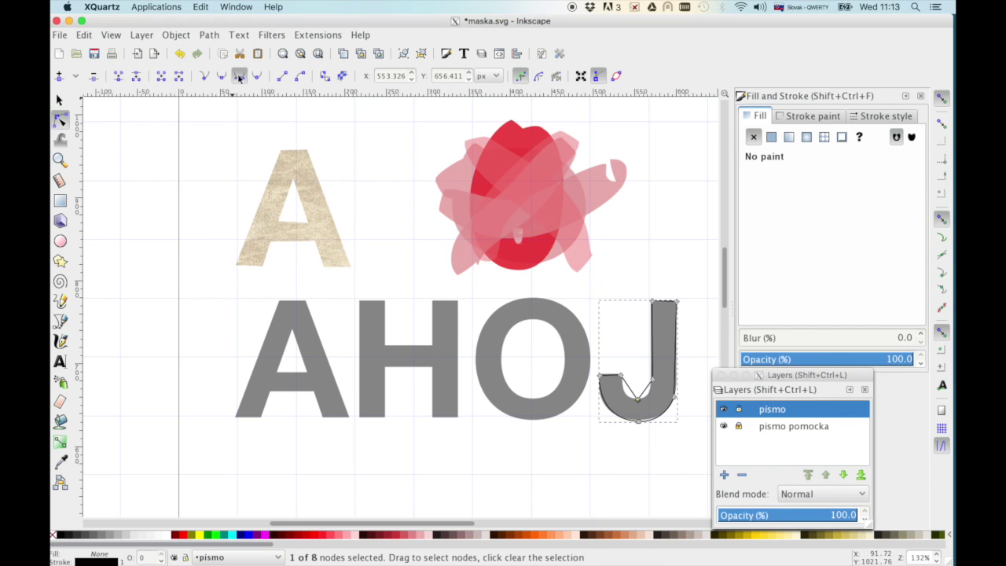
left_click_drag(638, 399, 621, 402)
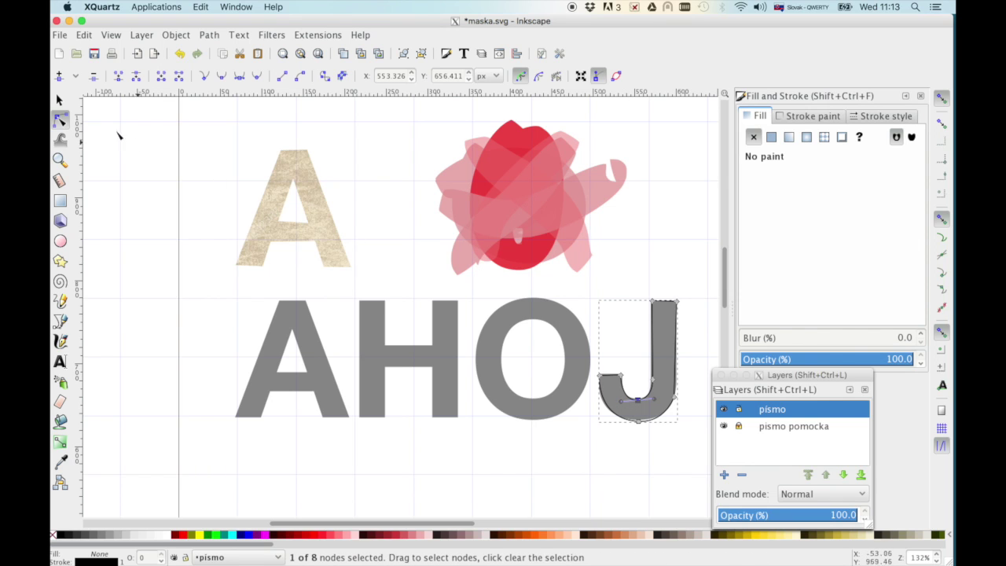
left_click(59, 100)
- Clip the pink-red brushstroke blob to the J outline and move the red J right
left_click_drag(678, 343, 552, 179)
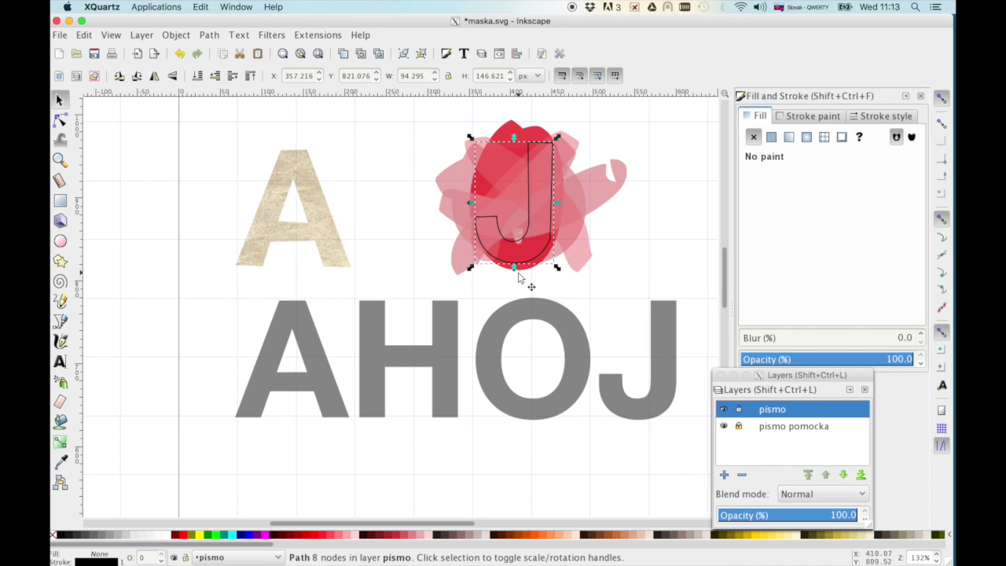
left_click_drag(393, 116, 641, 289)
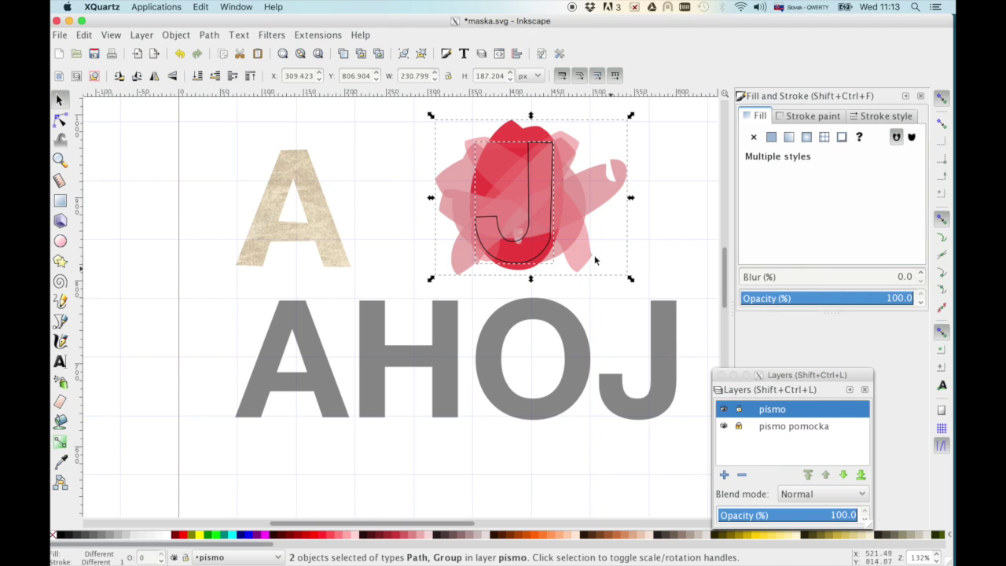
left_click(186, 38)
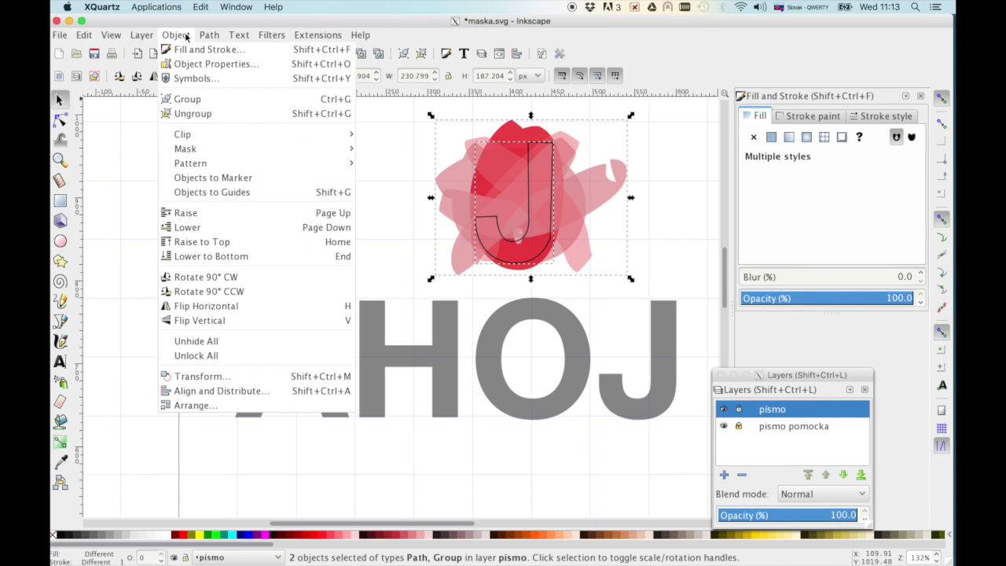
left_click(382, 136)
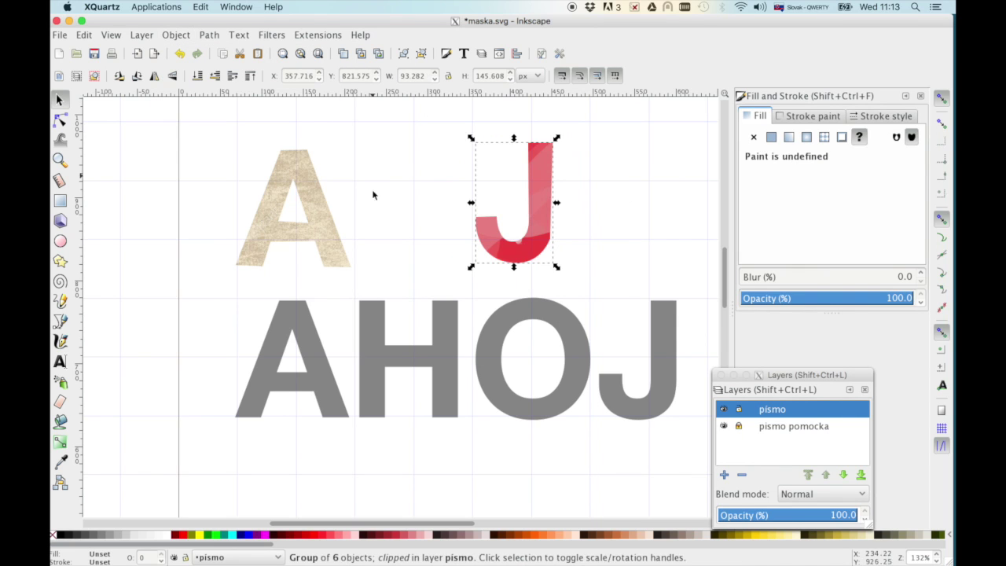
left_click_drag(535, 174, 664, 161)
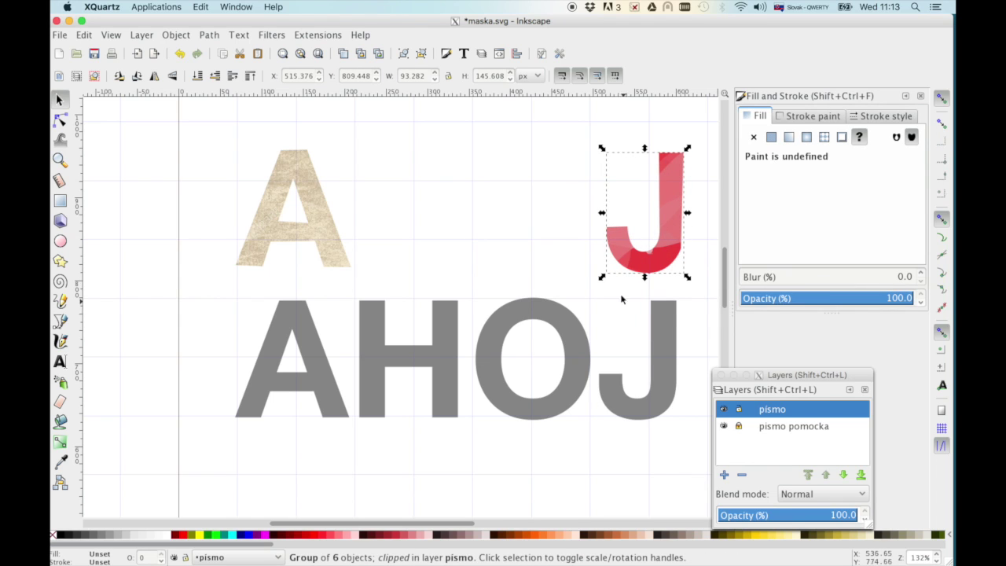
left_click(621, 299)
left_click(61, 241)
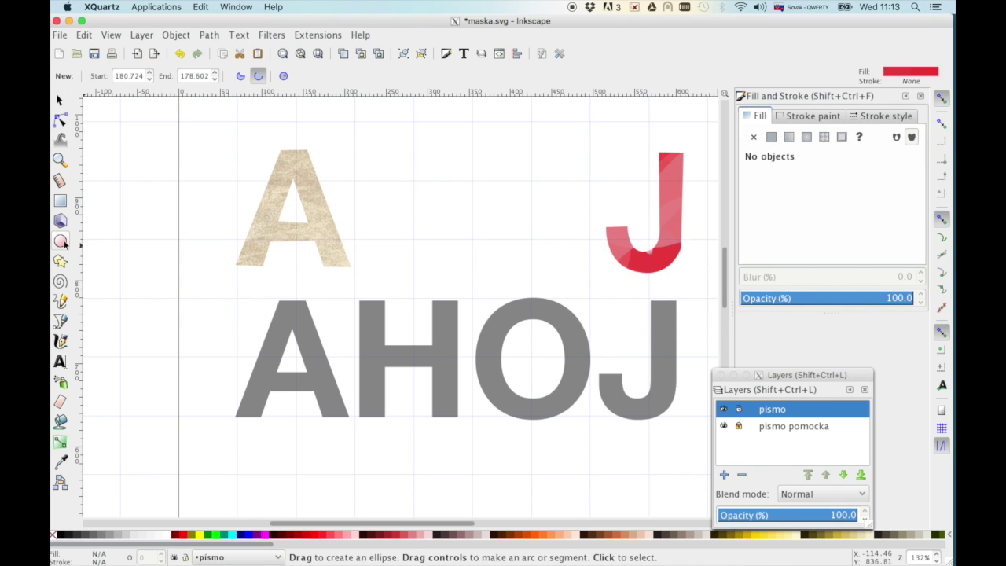
- Draw an ellipse over the O and adjust it to cover the whole letter
left_click_drag(505, 320, 573, 400)
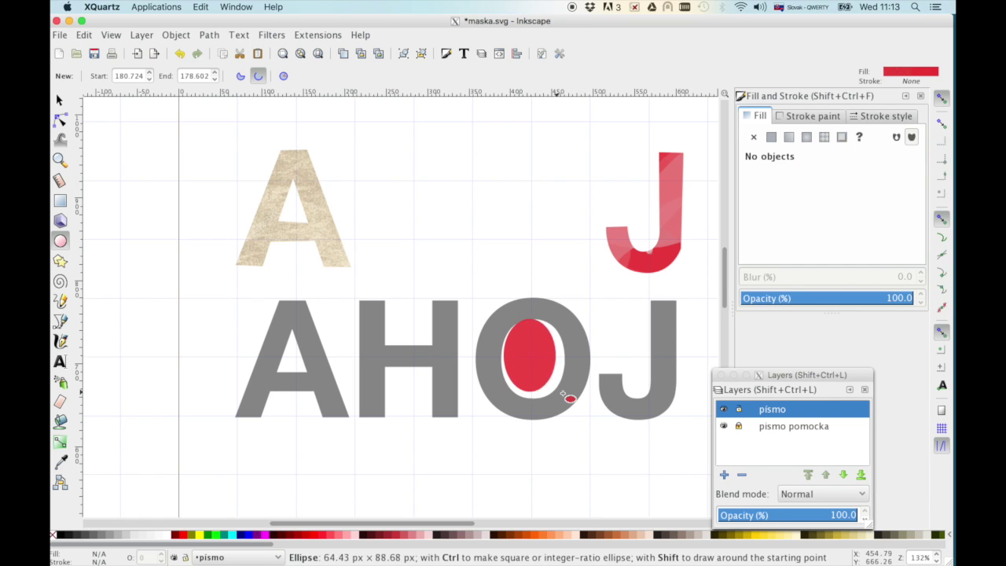
left_click(59, 100)
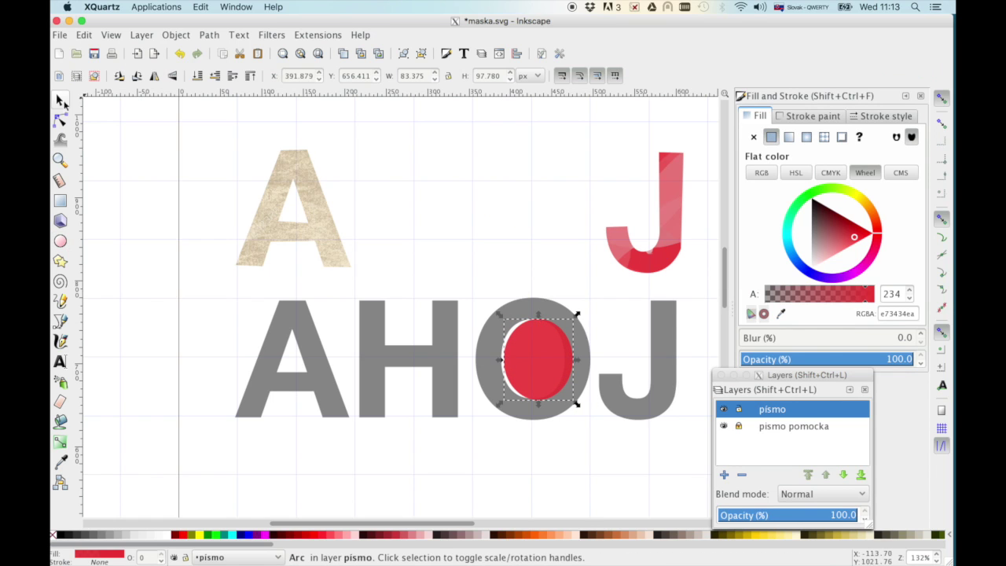
left_click_drag(556, 353, 542, 364)
left_click_drag(573, 314, 595, 291)
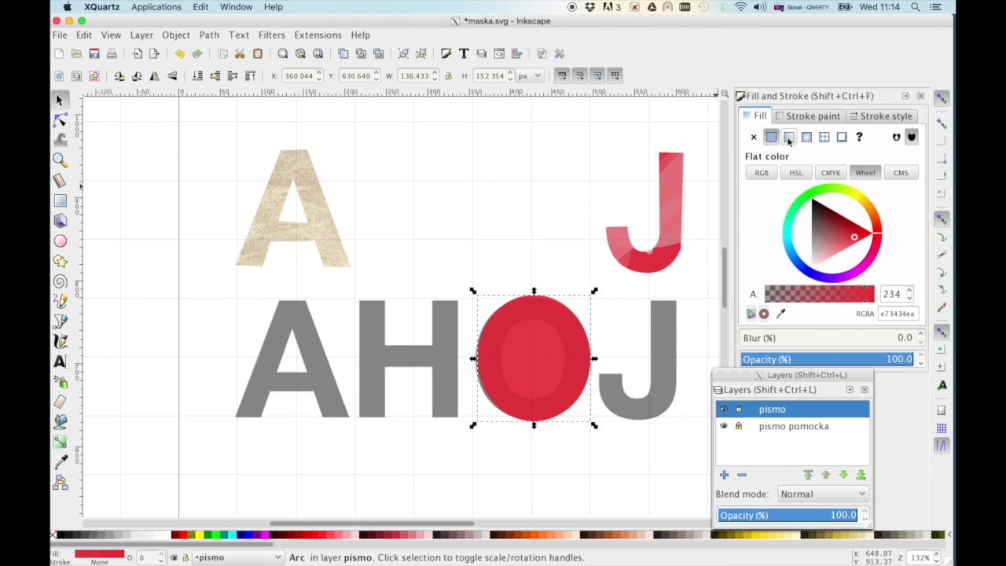
- Give the oval no fill, a slightly wider flat blue 4da1ff outline, and move it between A and J
left_click(754, 137)
left_click(810, 116)
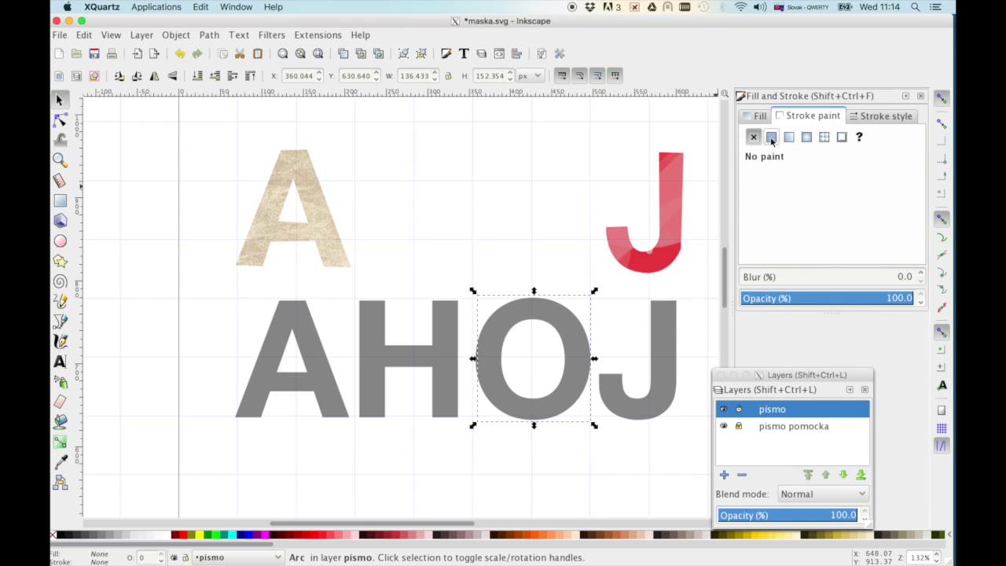
left_click(772, 138)
left_click(878, 119)
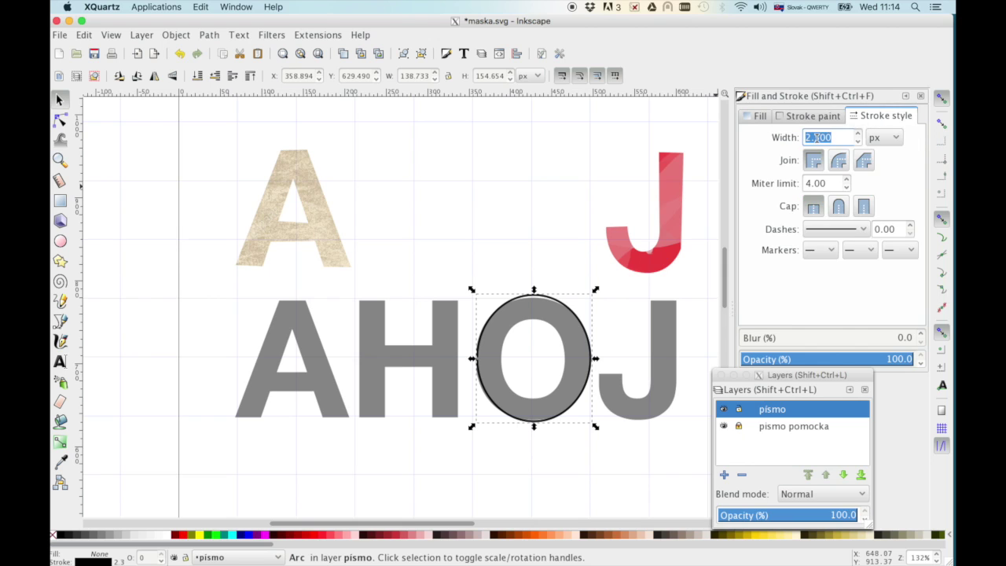
left_click(859, 135)
left_click(859, 134)
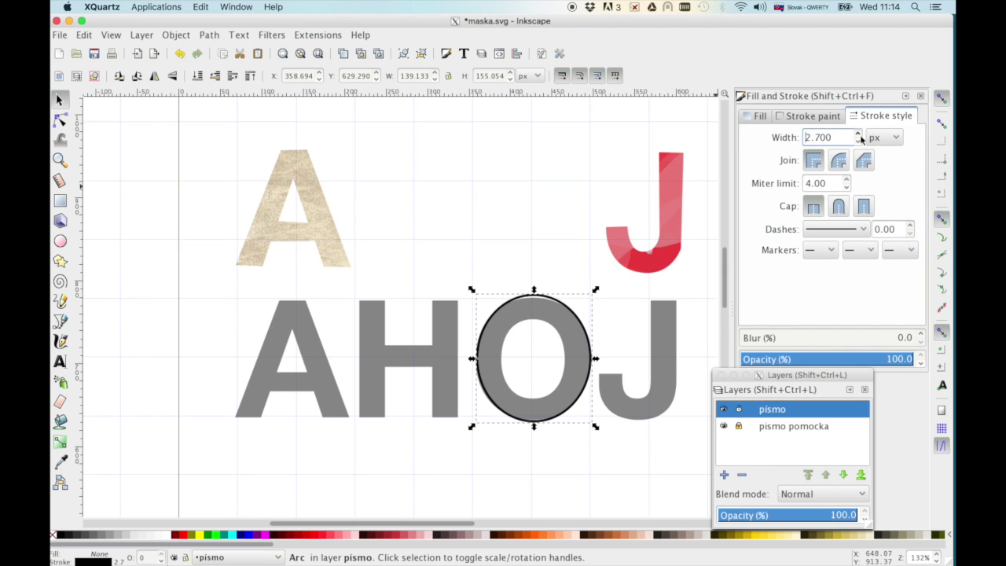
left_click(811, 116)
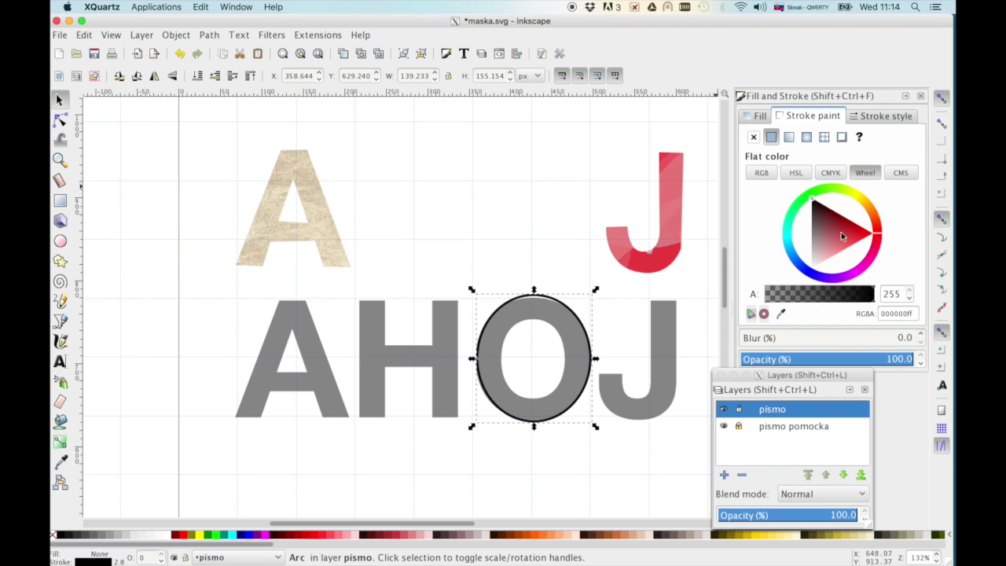
left_click_drag(839, 236, 849, 233)
left_click(789, 244)
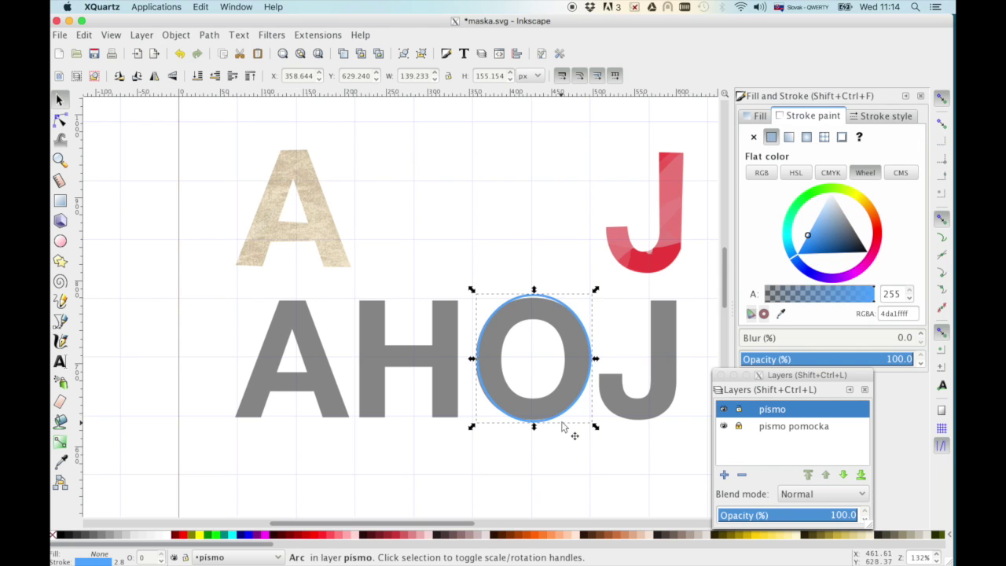
left_click_drag(567, 417, 559, 268)
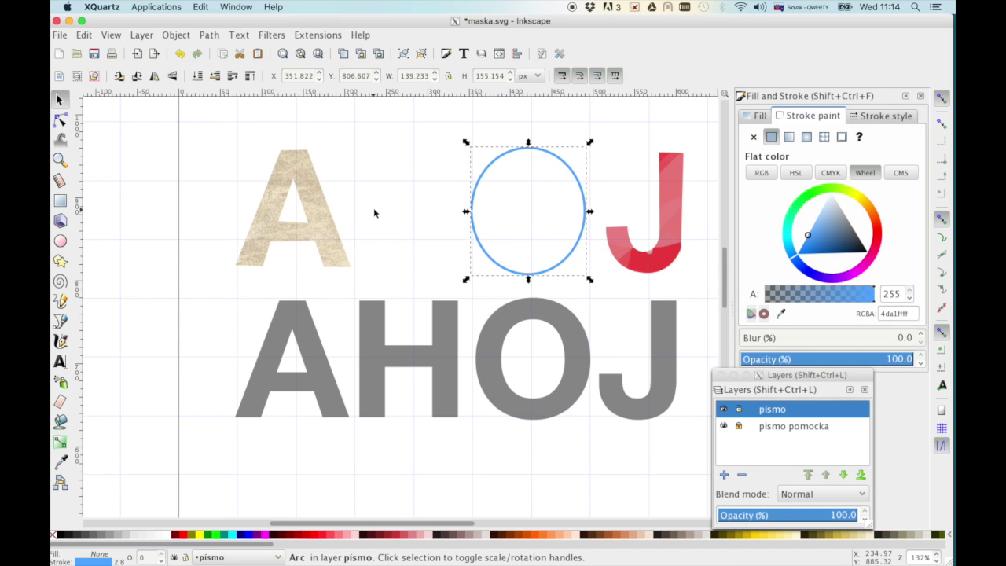
left_click(210, 36)
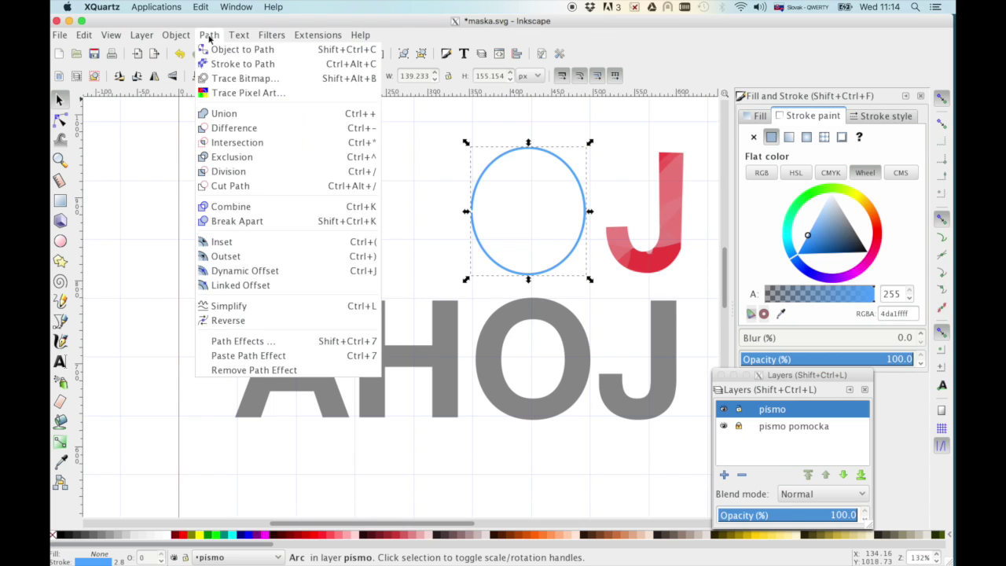
- Apply the Sketch path effect to the blue oval from the Path Effects panel
left_click(241, 343)
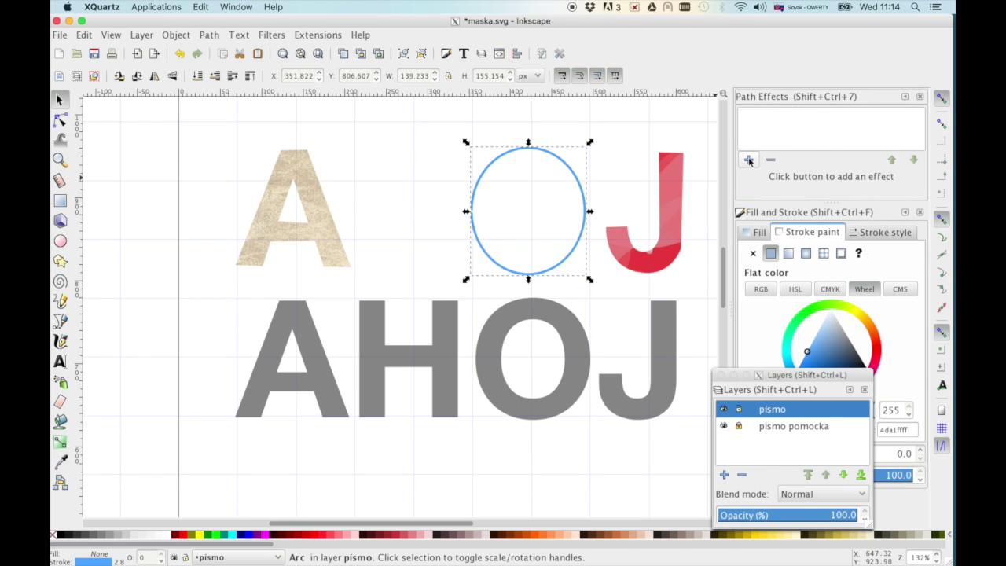
left_click(750, 160)
mouse_move(529, 226)
left_mouse_down()
mouse_move(276, 203)
mouse_move(351, 145)
left_mouse_up()
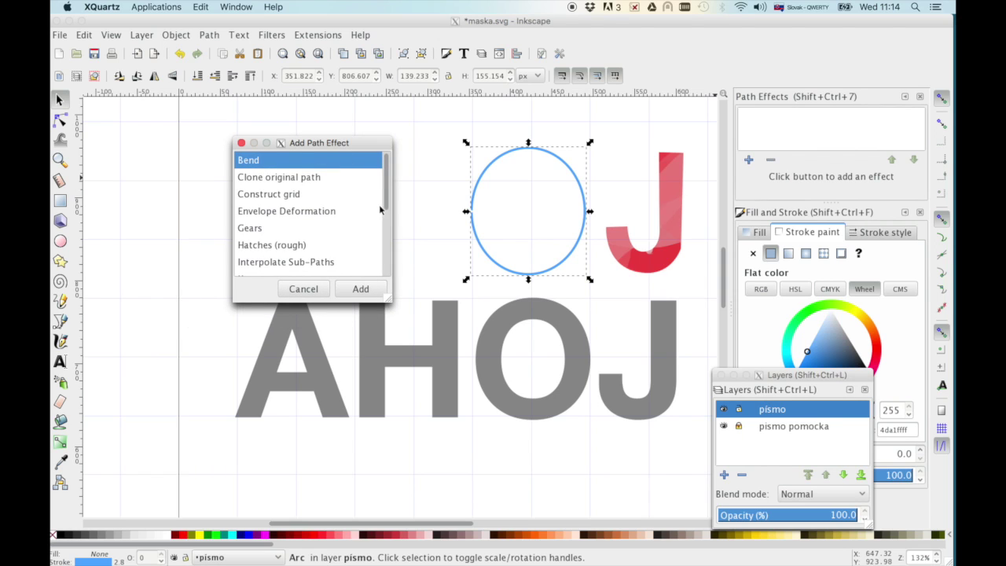
left_click_drag(387, 204, 391, 272)
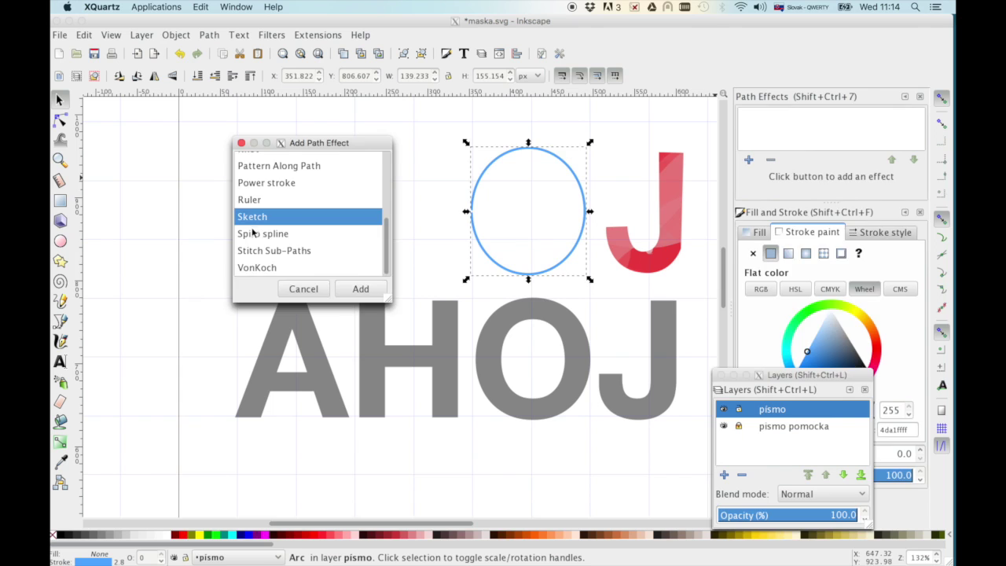
double_click(253, 218)
mouse_move(788, 382)
left_mouse_down()
mouse_move(733, 396)
mouse_move(531, 404)
left_mouse_up()
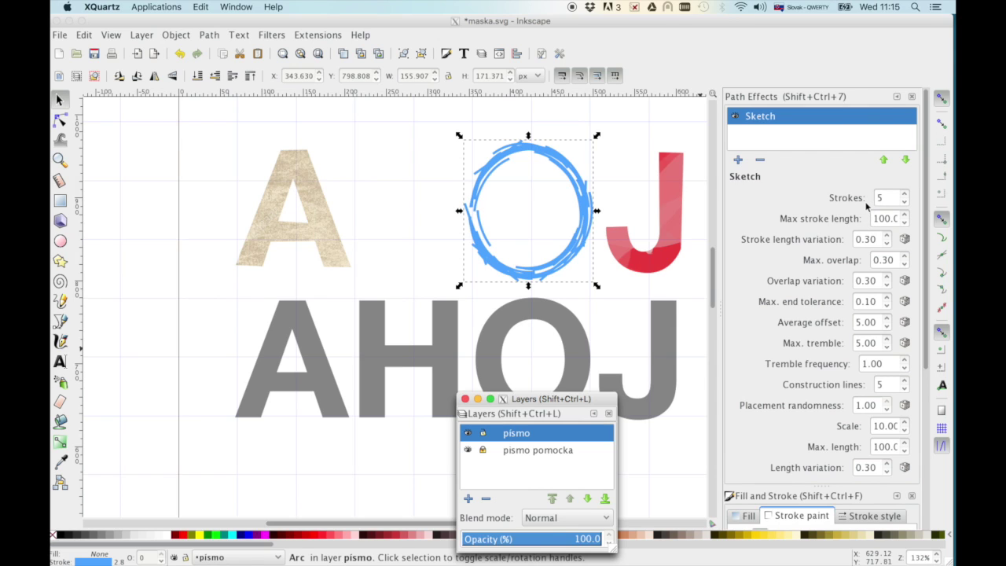
- Set the Sketch effect to 4 strokes with 0 construction lines
left_click(904, 195)
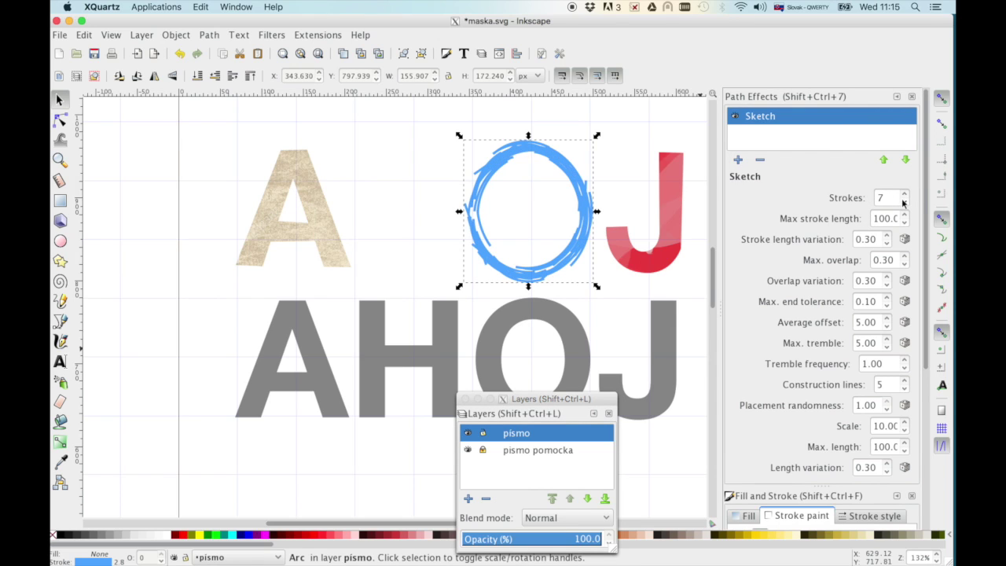
left_click(905, 203)
left_click(905, 202)
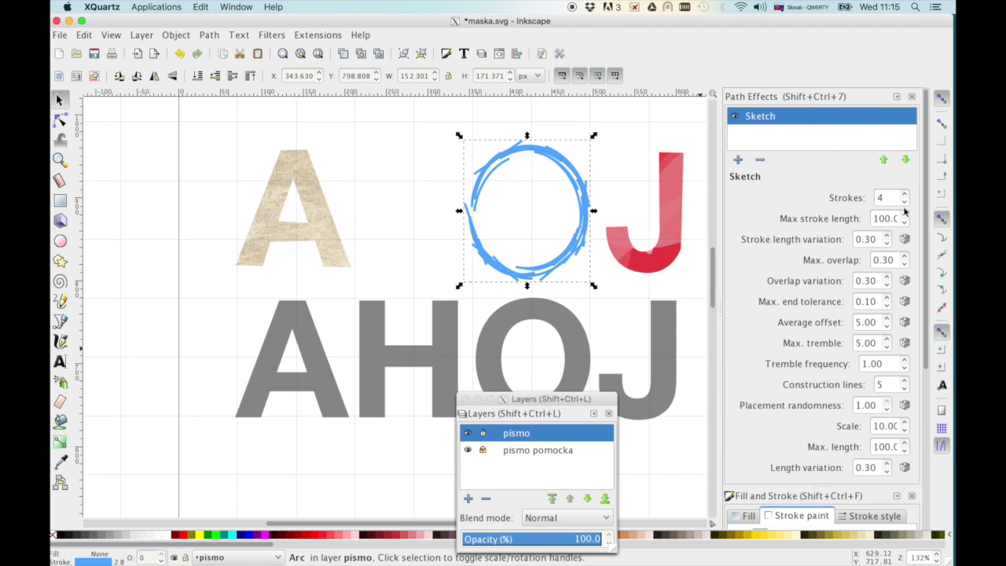
left_click(905, 203)
left_click(904, 195)
left_click(904, 389)
left_click(904, 389)
left_click(904, 389)
left_click(904, 389)
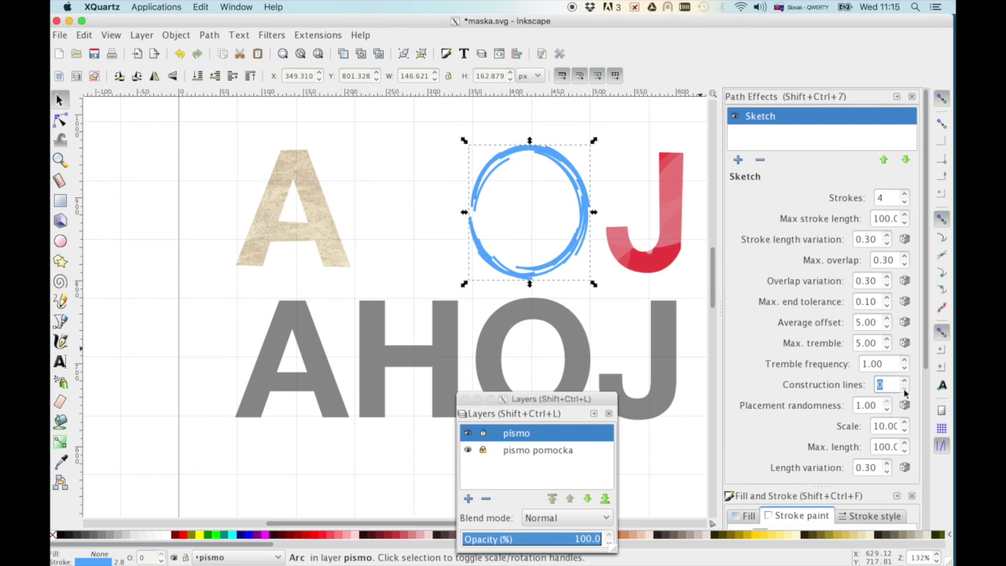
left_click(905, 195)
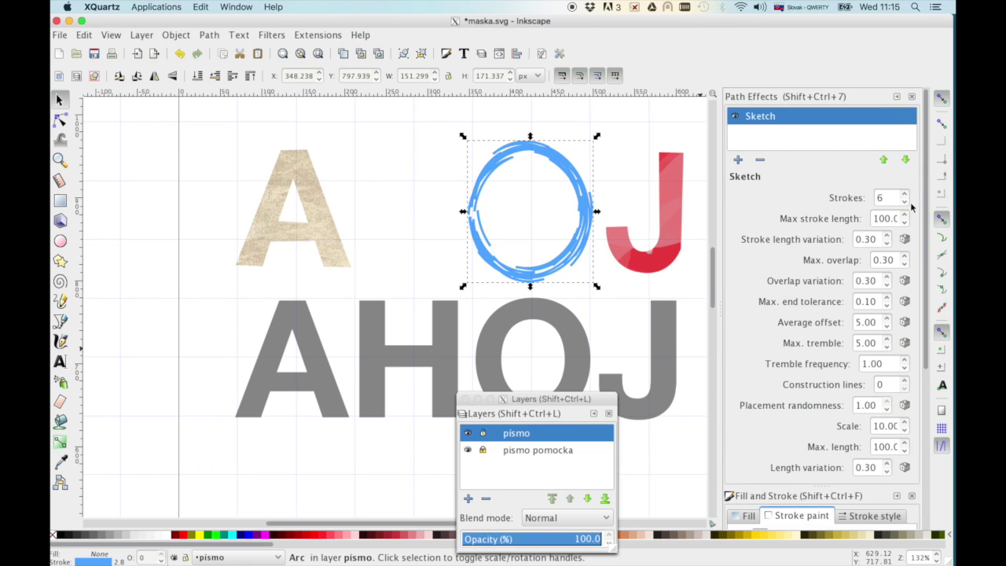
left_click(904, 201)
left_click(904, 201)
- Set length variation 0.20, tremble frequency 1.51, lower placement randomness, and close Path Effects
left_click(888, 242)
left_click(888, 241)
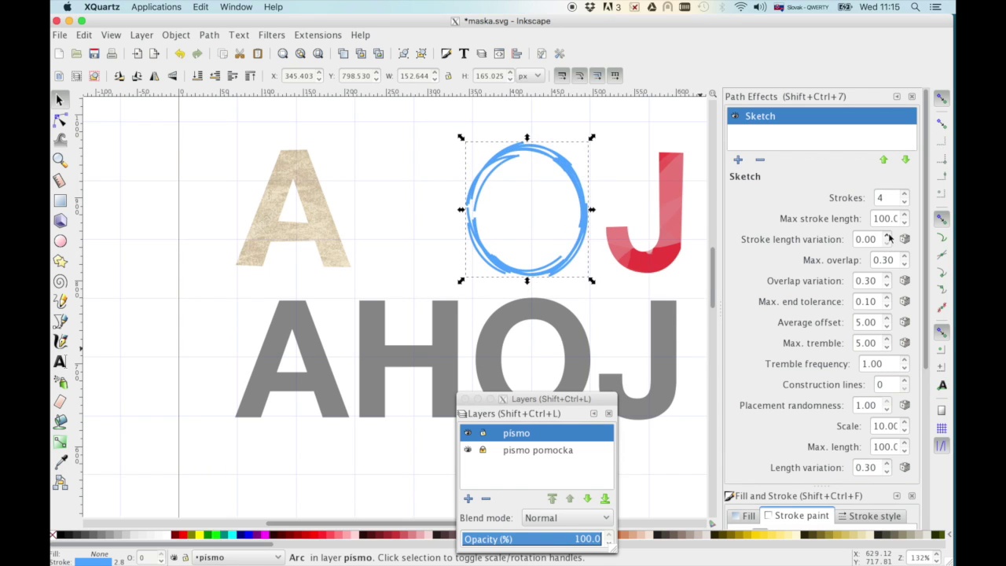
left_click(888, 243)
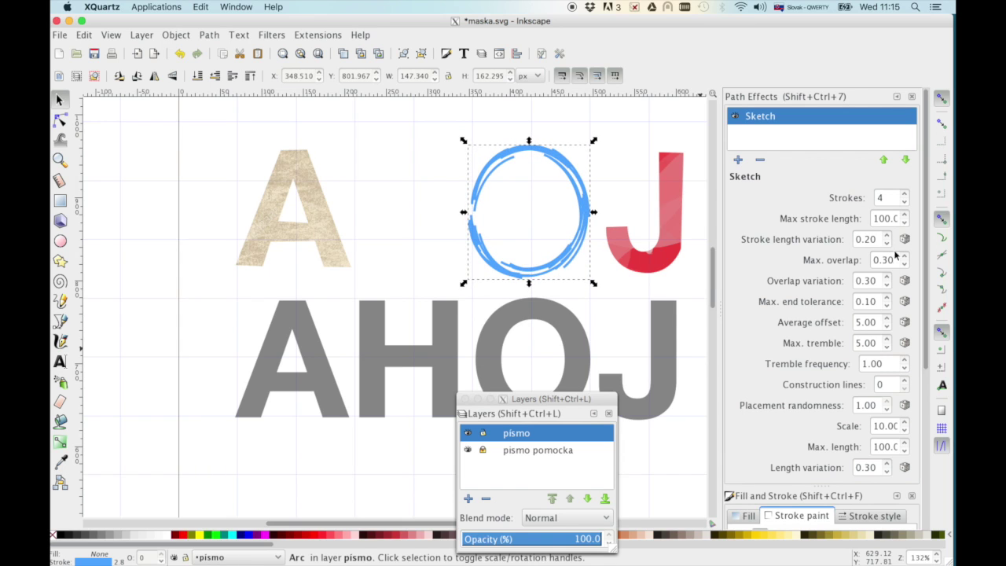
left_click(904, 362)
left_click(905, 363)
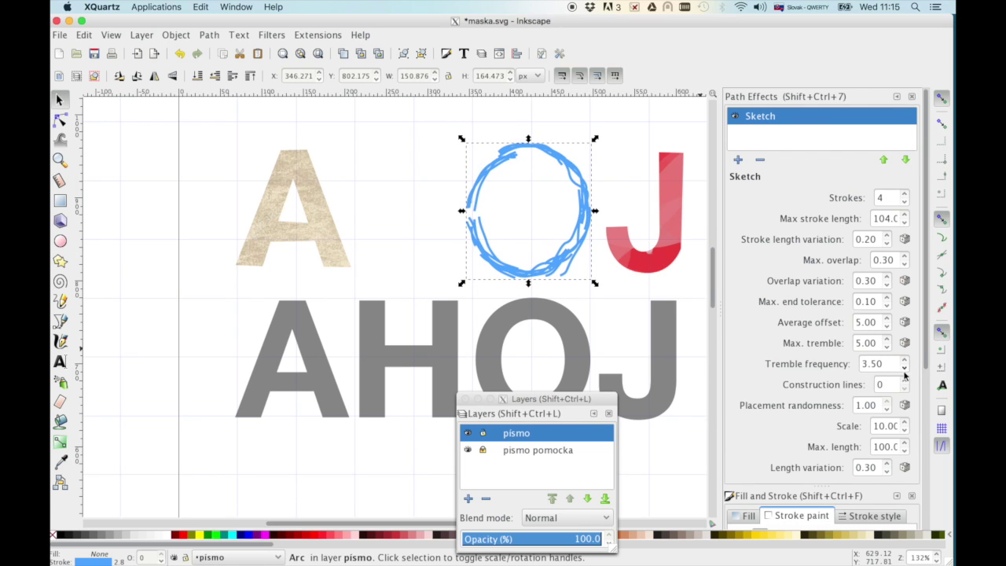
left_click(904, 368)
left_click(905, 368)
left_click(906, 360)
left_click(904, 368)
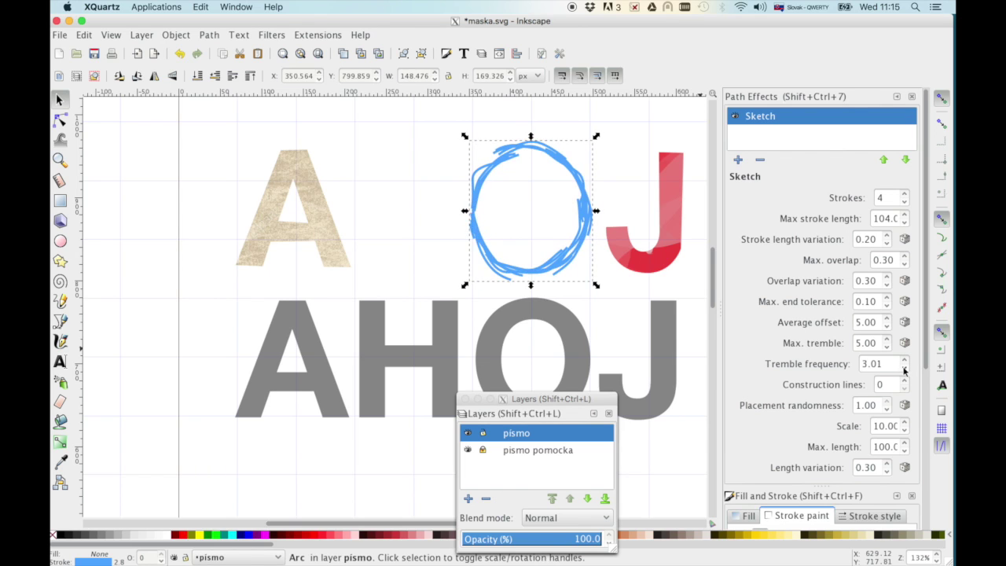
left_click(884, 406)
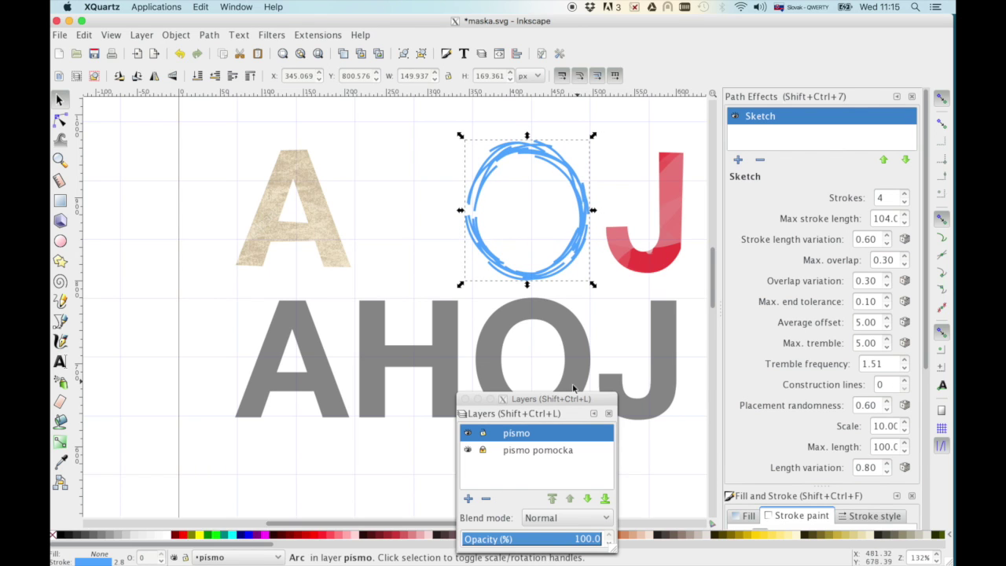
left_click(912, 96)
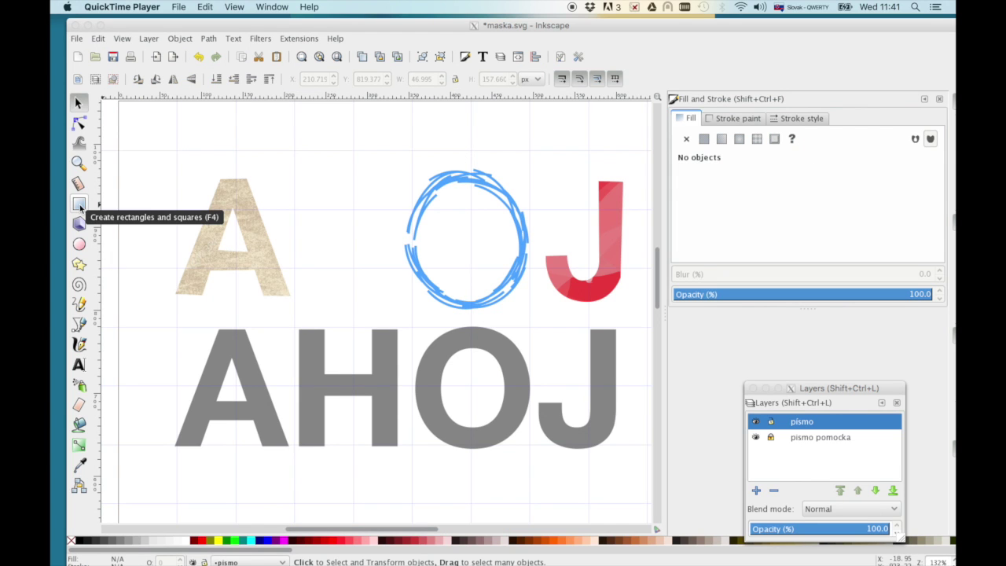
- Draw a yellow rectangle bar and move it up beside the top-row A
left_click(79, 206)
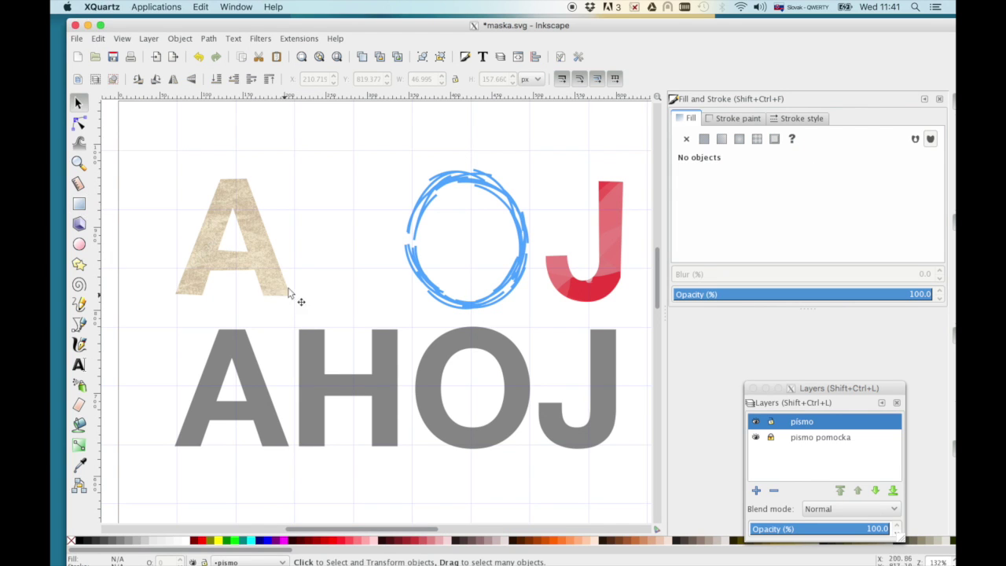
left_click(79, 203)
left_click_drag(299, 329, 327, 448)
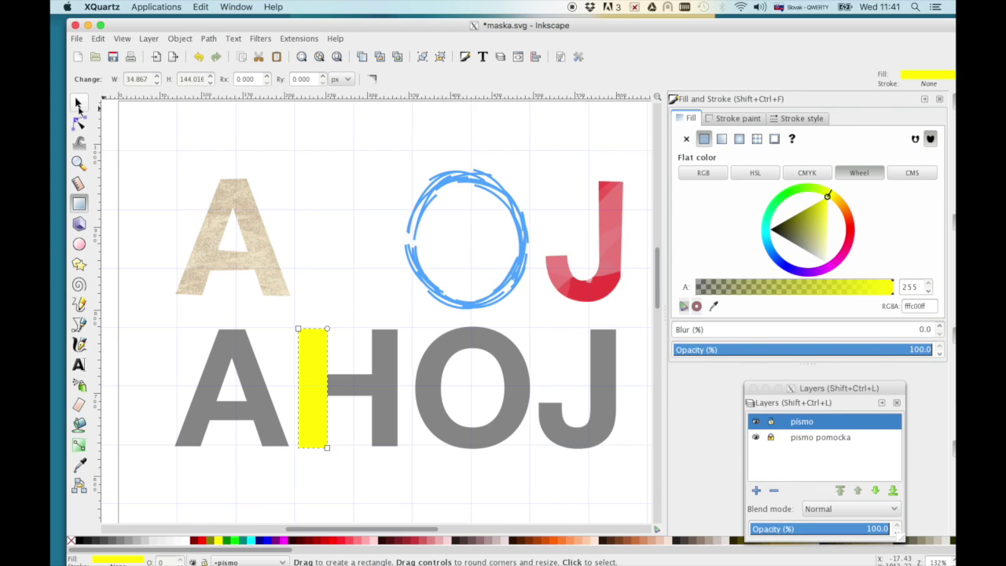
left_click(77, 103)
mouse_move(312, 386)
left_mouse_down()
mouse_move(309, 202)
mouse_move(311, 216)
mouse_move(423, 198)
left_mouse_up()
- Duplicate the bar, making one crimson and the other cyan, as the H stems
left_click(362, 59)
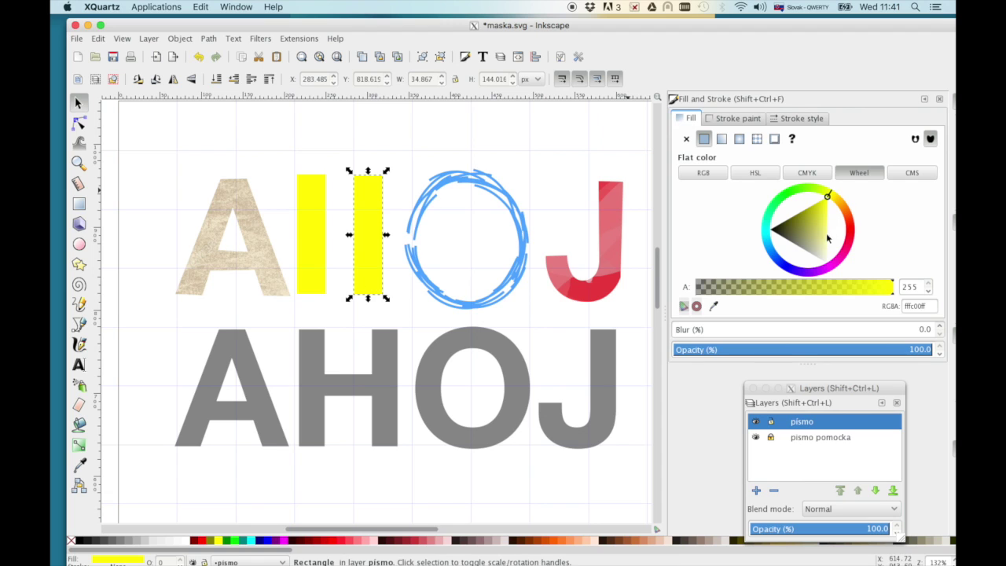
left_click(787, 194)
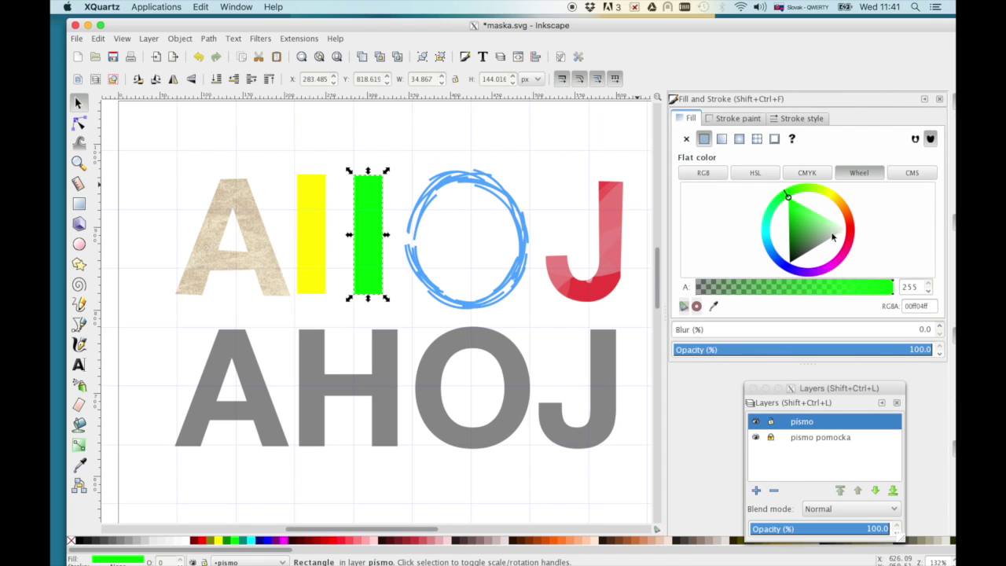
left_click(845, 250)
left_click(534, 203)
left_click(317, 210)
left_click(768, 239)
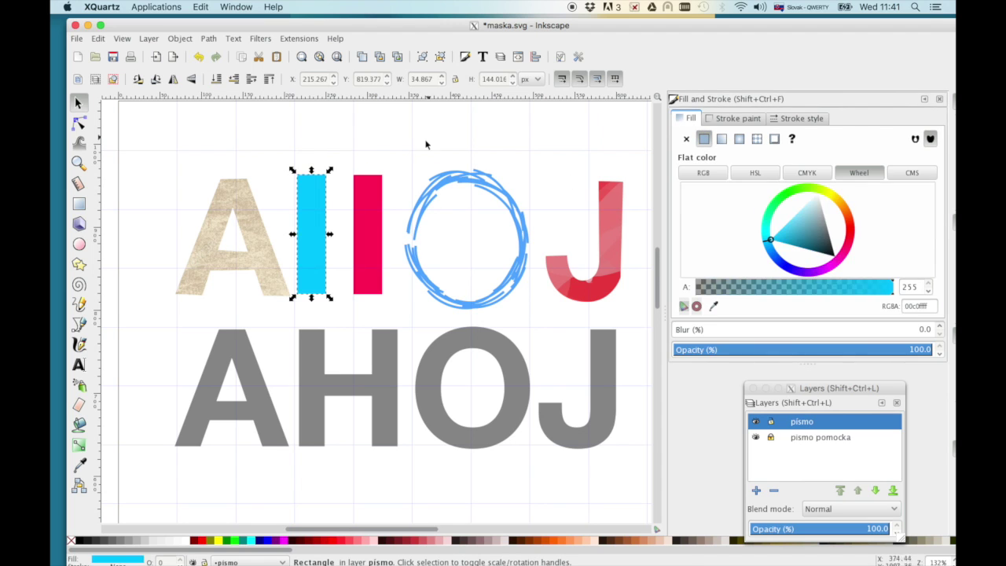
- Duplicate the crimson bar, rotate it horizontal across the H, and make it a thin crossbar
left_click(359, 218)
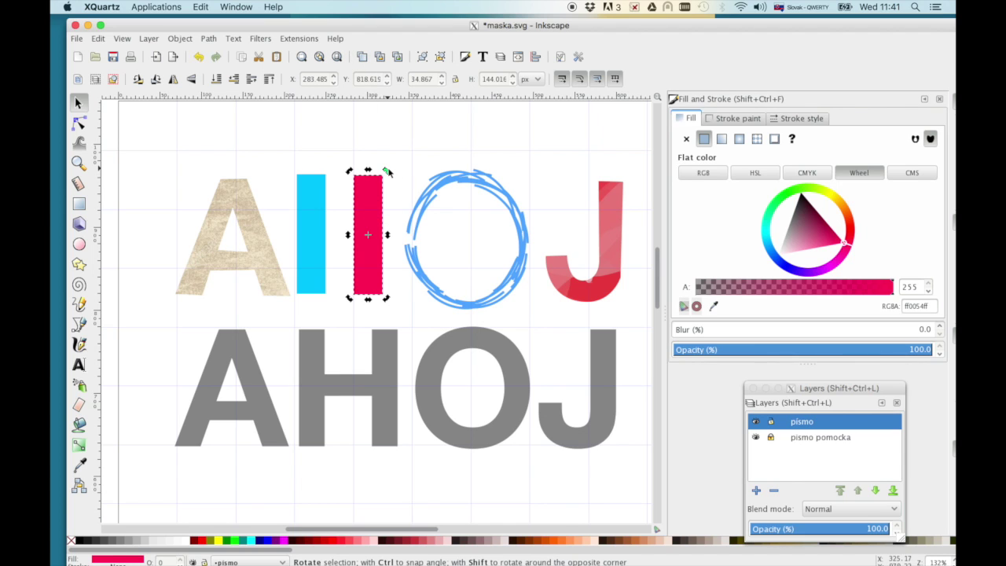
key("ctrl+d")
mouse_move(388, 173)
left_mouse_down()
mouse_move(428, 251)
mouse_move(429, 223)
mouse_move(415, 238)
mouse_move(431, 235)
left_mouse_up()
left_click(373, 224)
mouse_move(358, 217)
left_mouse_down()
mouse_move(361, 229)
mouse_move(385, 235)
left_mouse_up()
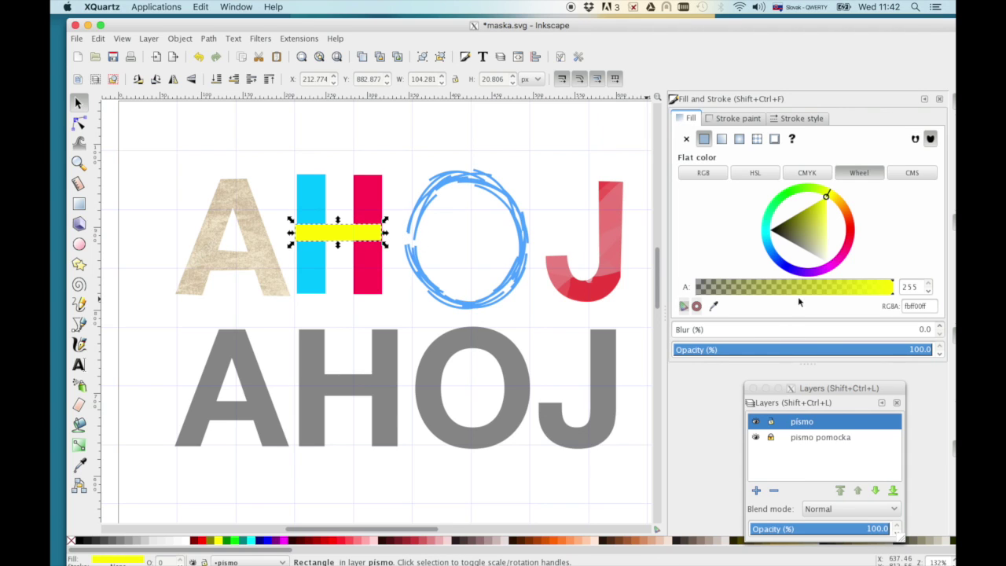
- Make the pink stem partly transparent and nudge the yellow crossbar slightly right
left_click(368, 206)
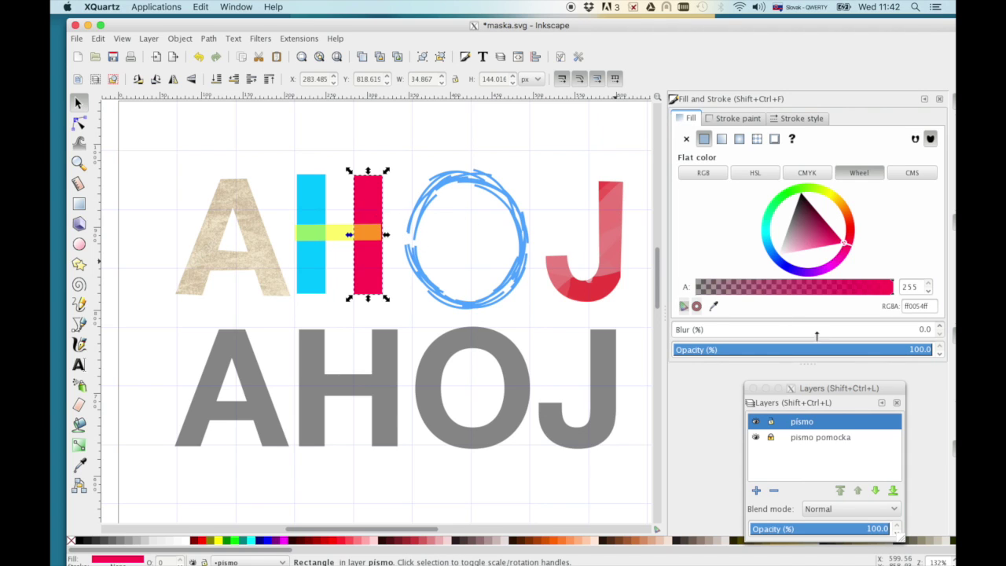
left_click(800, 288)
left_click(418, 180)
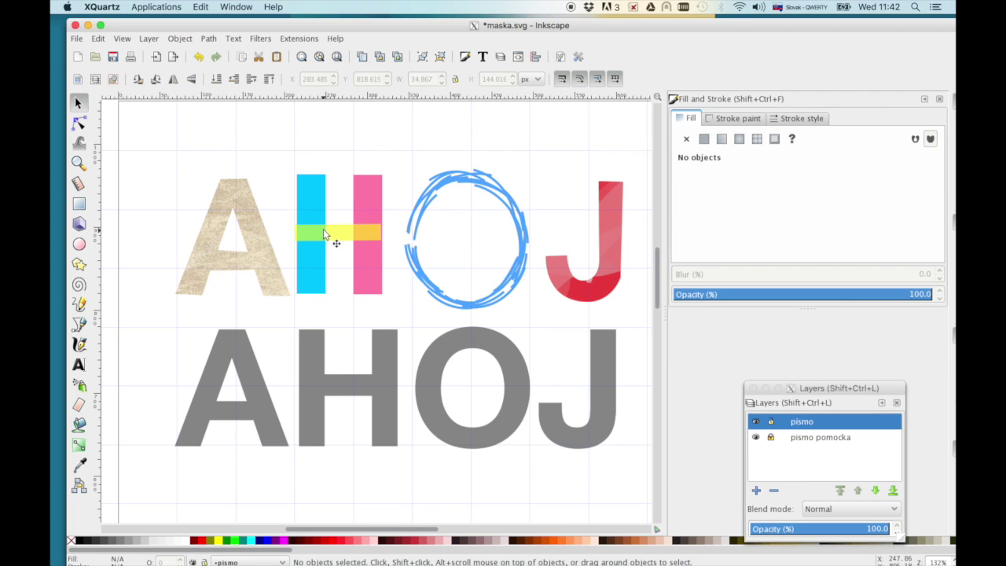
left_click_drag(343, 233, 344, 233)
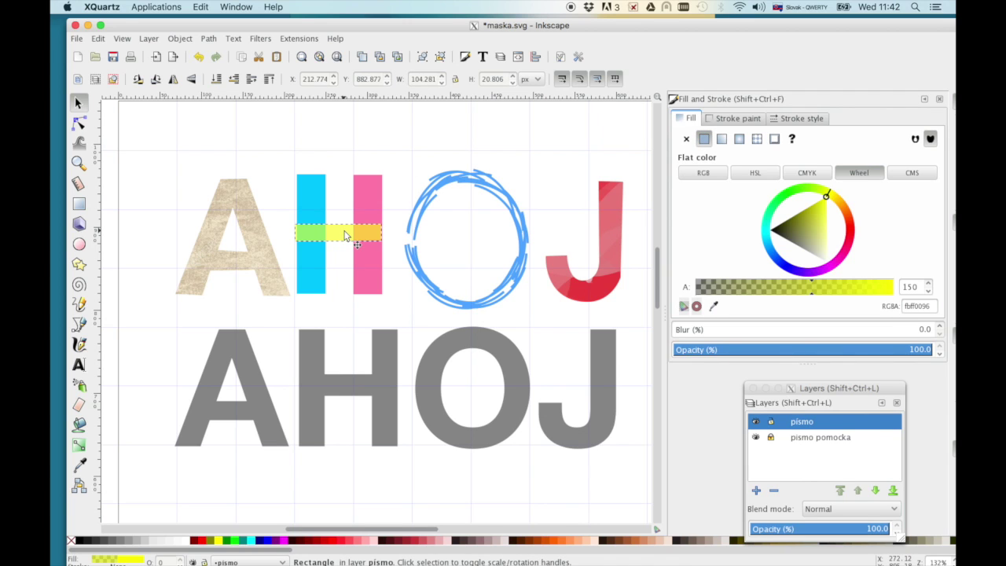
key("Escape")
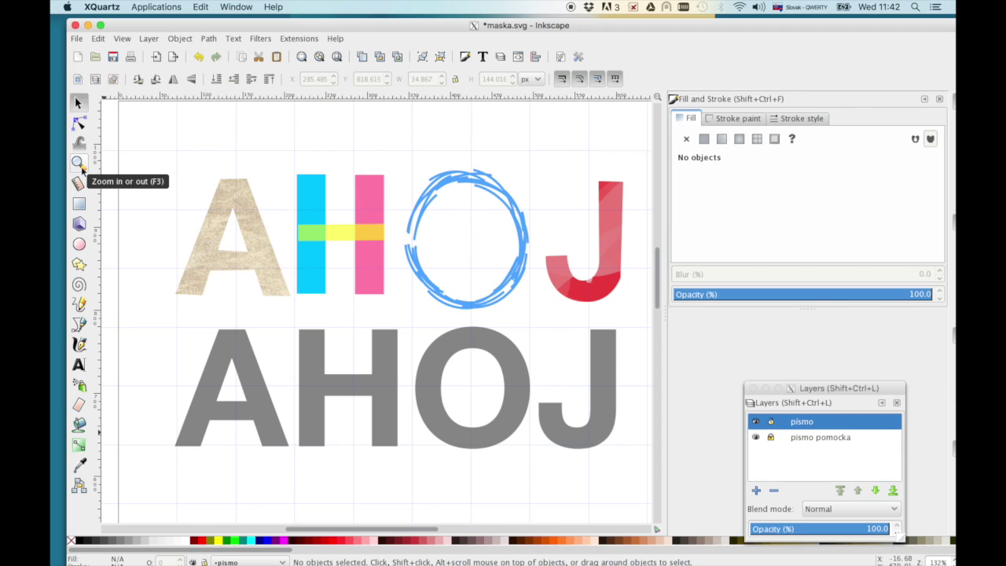
- Zoom out to the whole page and hide the page grid
left_click(80, 164)
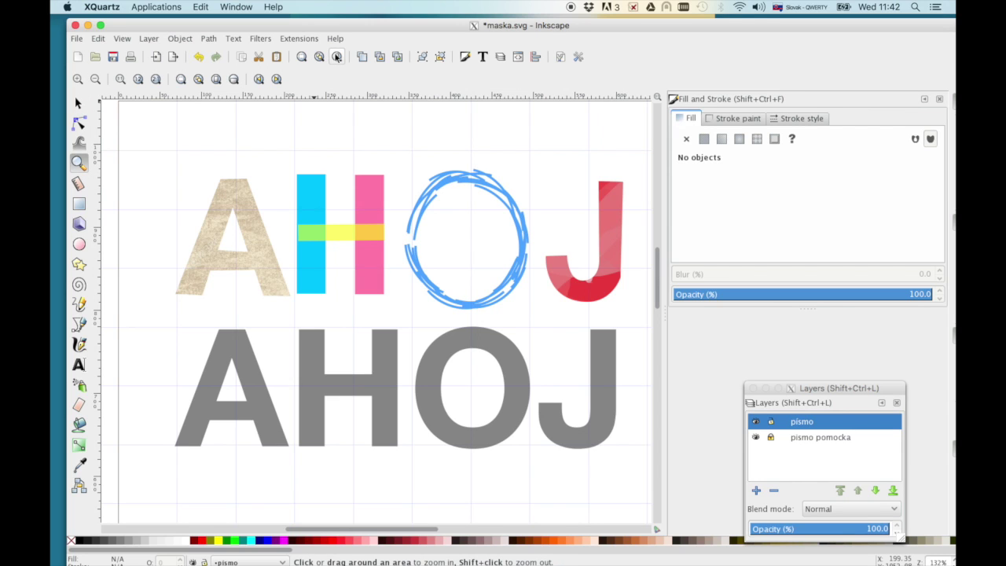
left_click(336, 57)
left_click(78, 103)
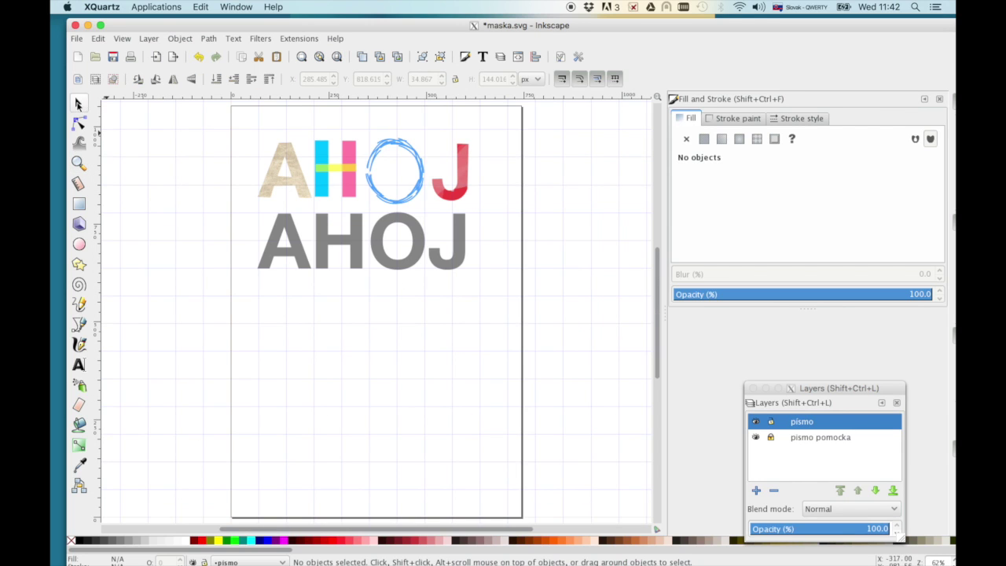
left_click(122, 38)
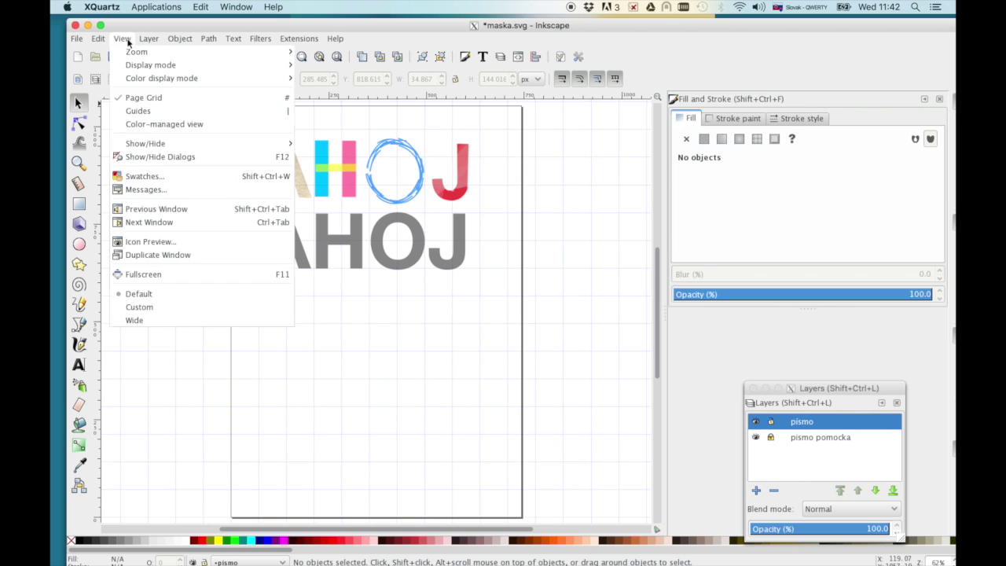
left_click(196, 100)
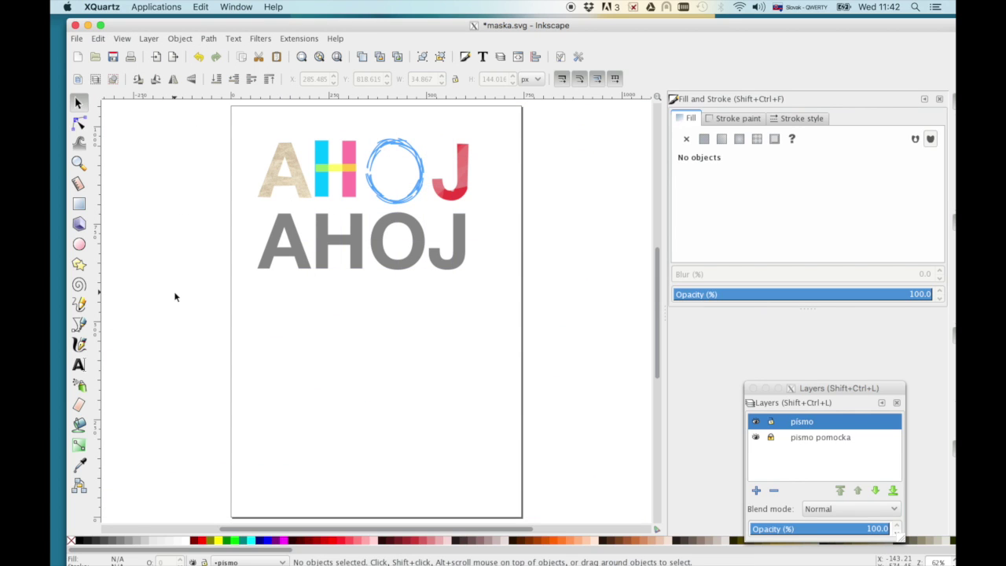
- Unlock and delete the grey guide layer 'pismo pomocka'
left_click(805, 433)
left_click(771, 437)
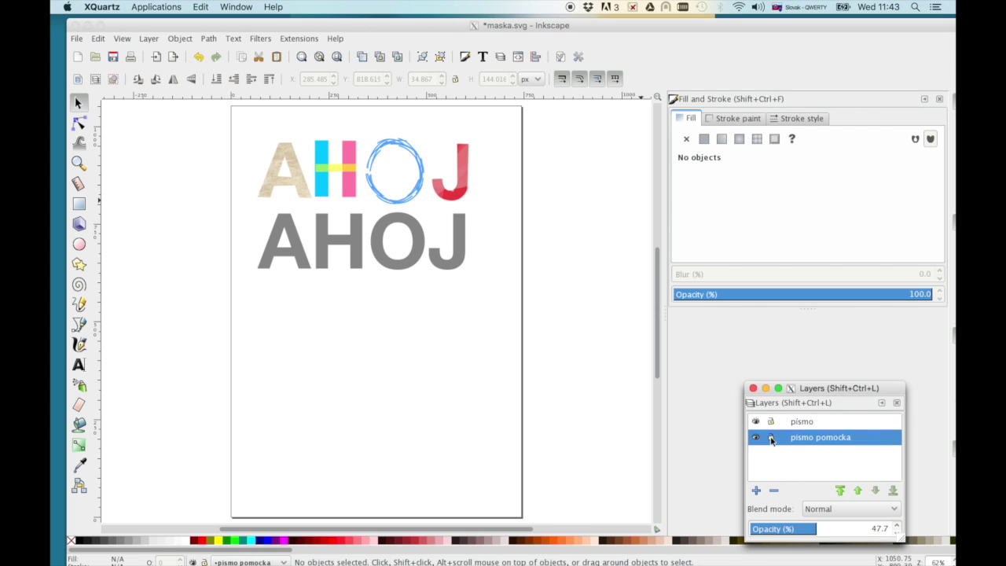
left_click(774, 490)
left_click(505, 304)
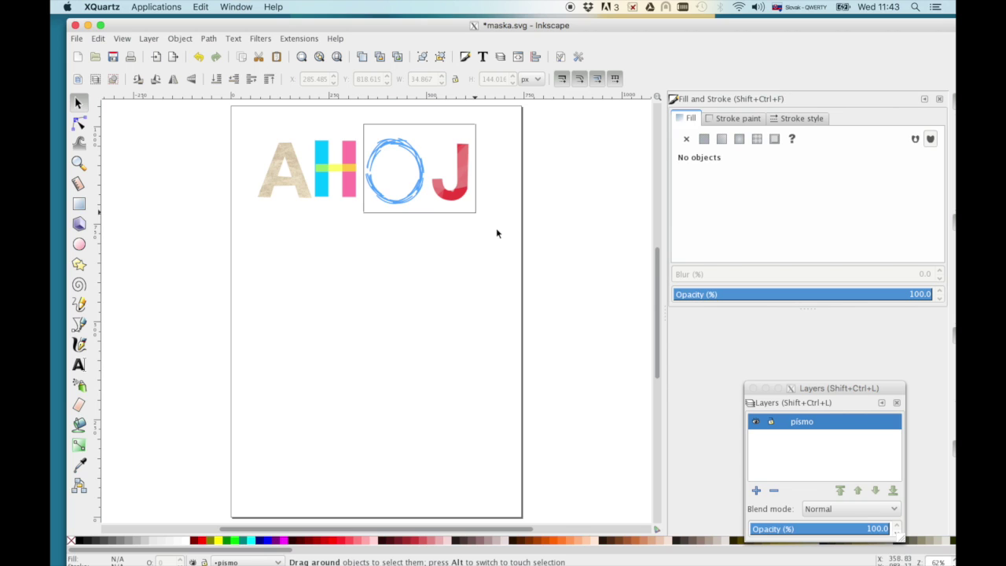
- Move the O and J below the A and H to form a 2×2 AH/OJ block
left_click_drag(364, 129, 508, 249)
left_click_drag(451, 196, 415, 288)
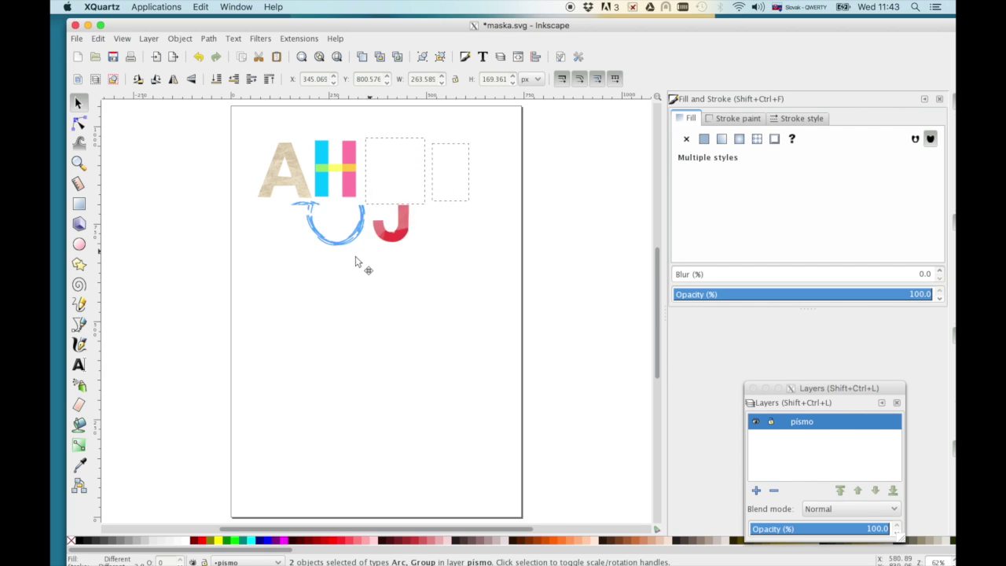
left_click(454, 162)
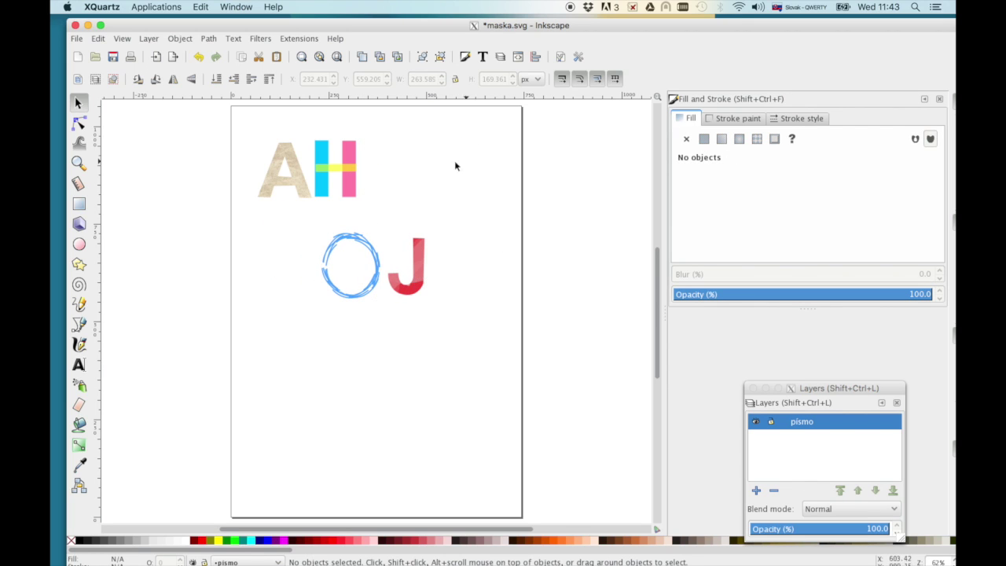
mouse_move(245, 105)
left_mouse_down()
mouse_move(386, 210)
mouse_move(417, 217)
left_mouse_up()
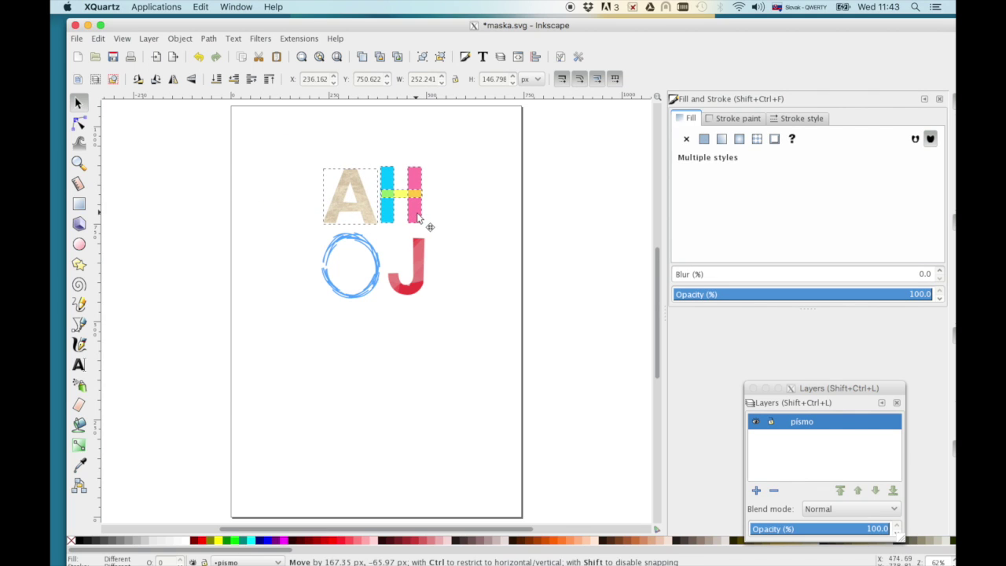
left_click(461, 212)
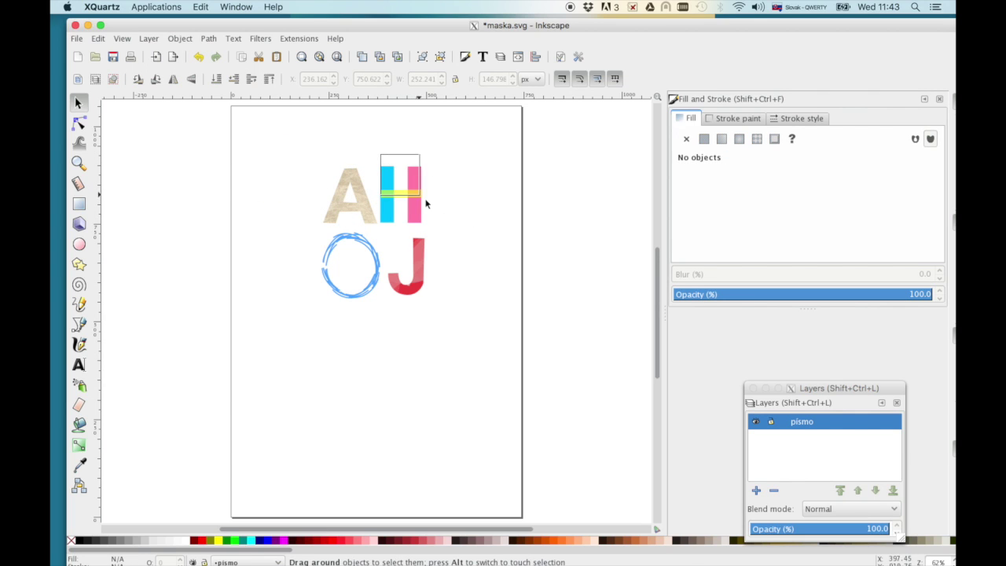
- Group the H's yellow crossbar, cyan stem and pink stem, then nudge the group down-right
left_click_drag(381, 158, 433, 213)
left_click(387, 213, "shift")
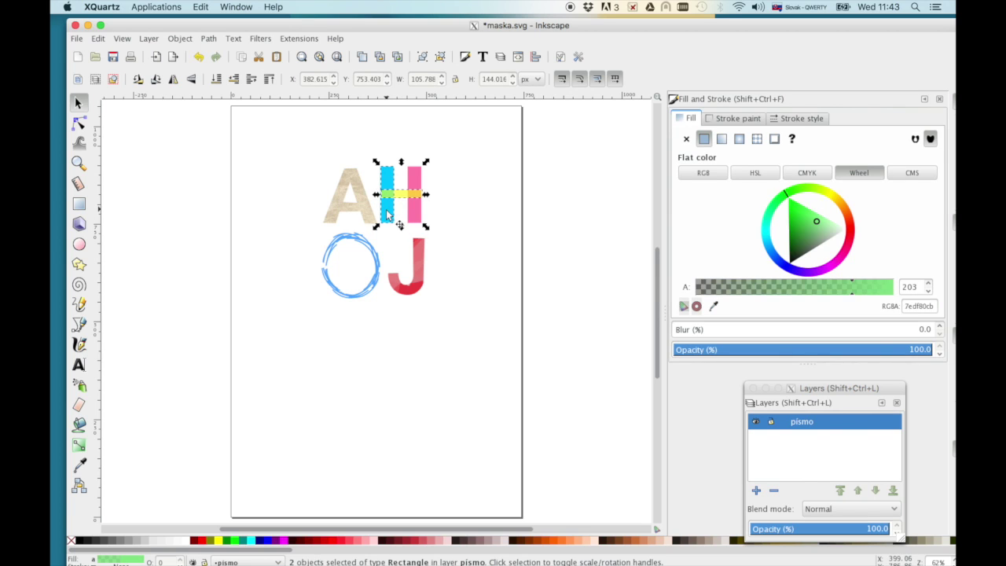
left_click(419, 219, "shift")
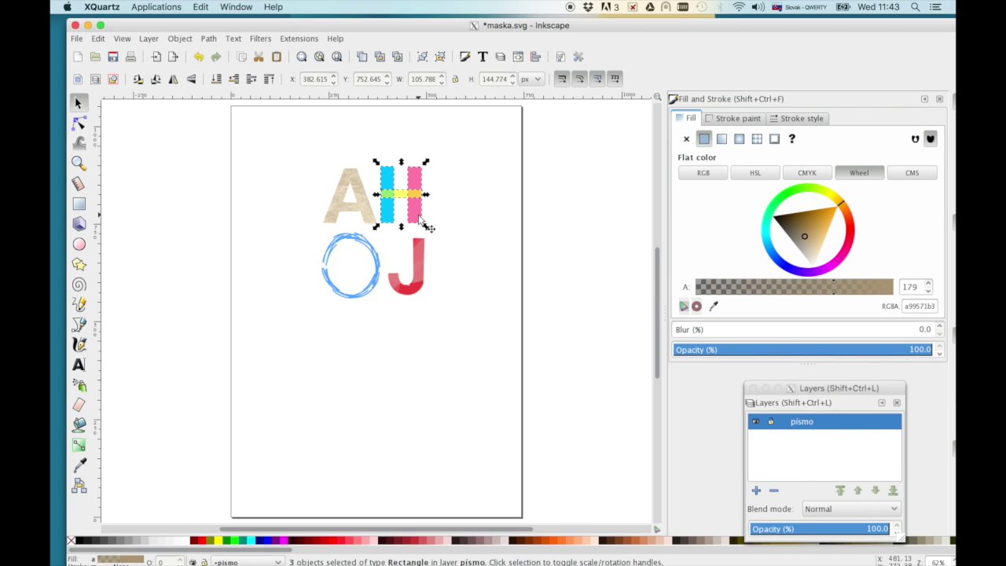
key("ctrl+g")
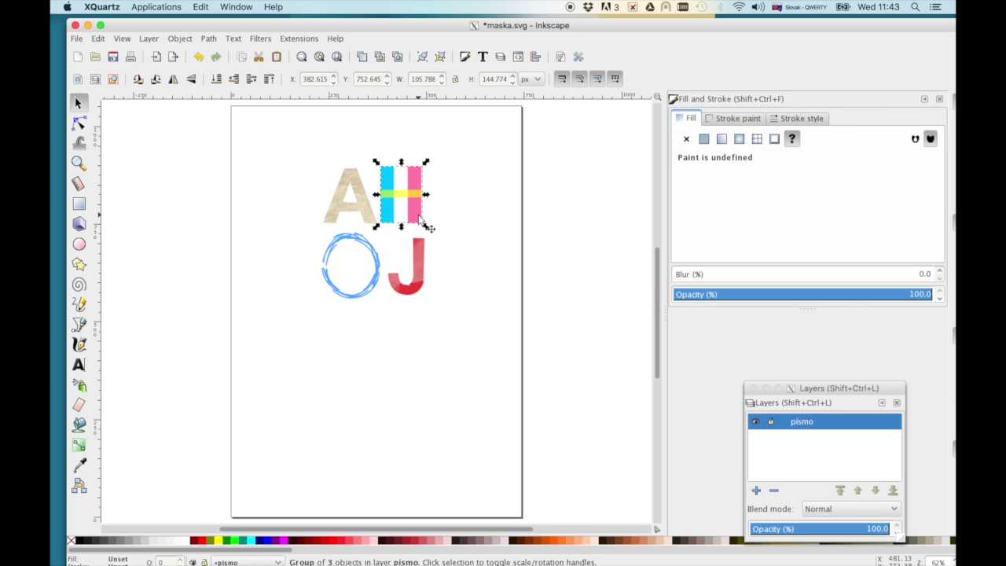
key("Down")
key("Down")
key("Right")
key("Right")
key("Right")
key("Right")
left_click(487, 199)
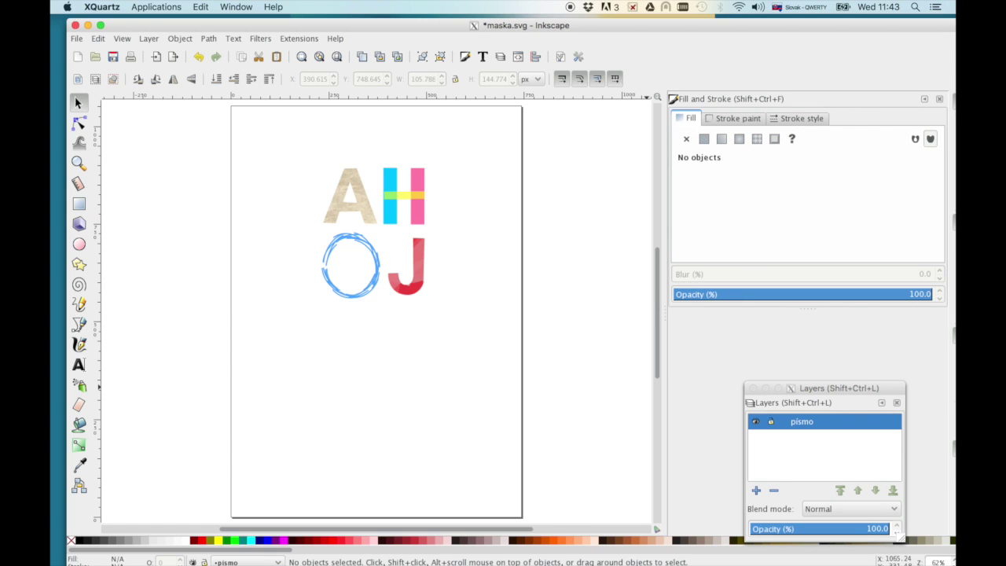
left_click(757, 490)
- On new layer 'pismo 1', draw an opaque yellow rectangle covering the AHOJ block
left_click(561, 335)
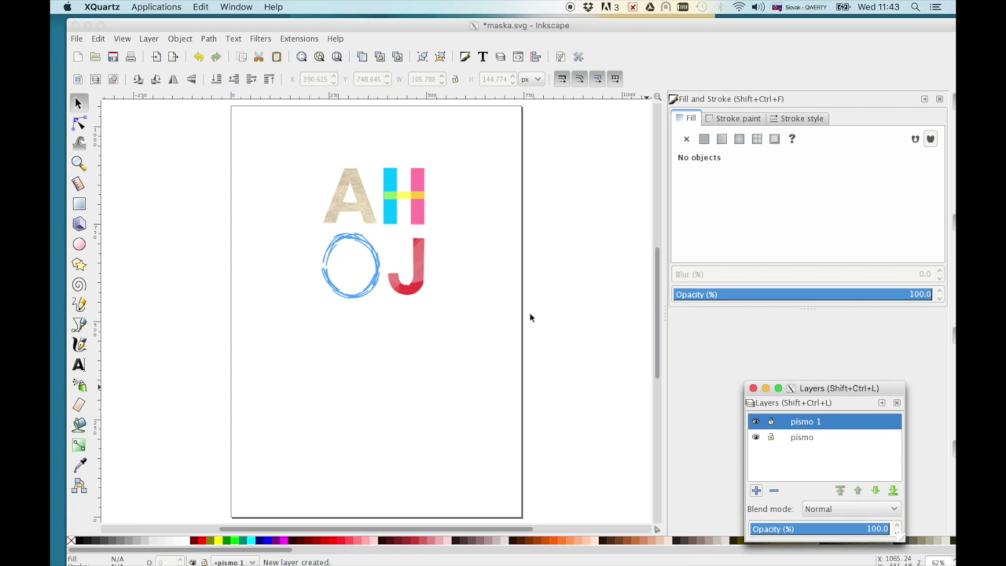
left_click(360, 169)
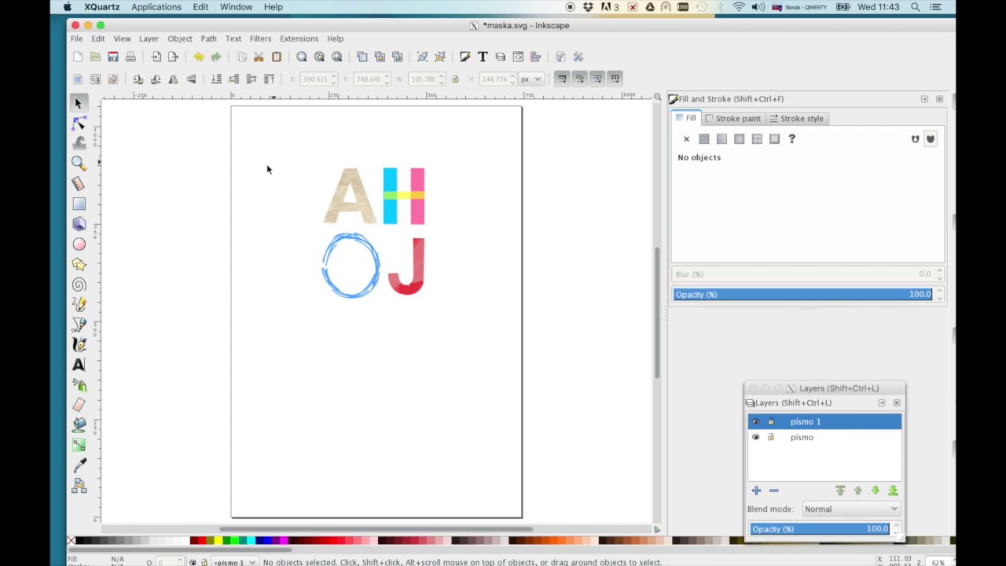
key("r")
mouse_move(293, 147)
left_mouse_down()
mouse_move(408, 260)
mouse_move(465, 336)
left_mouse_up()
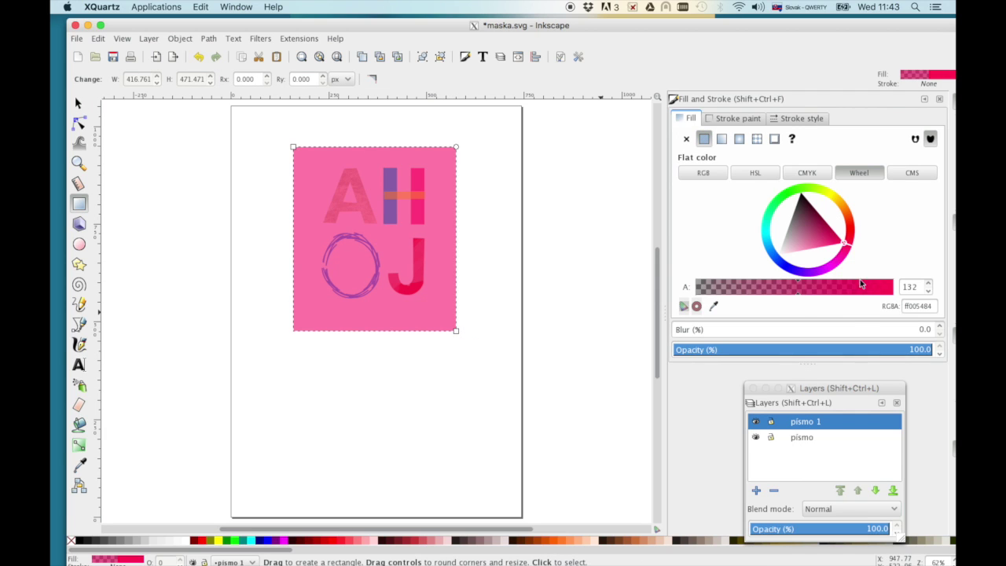
left_click_drag(796, 293, 927, 306)
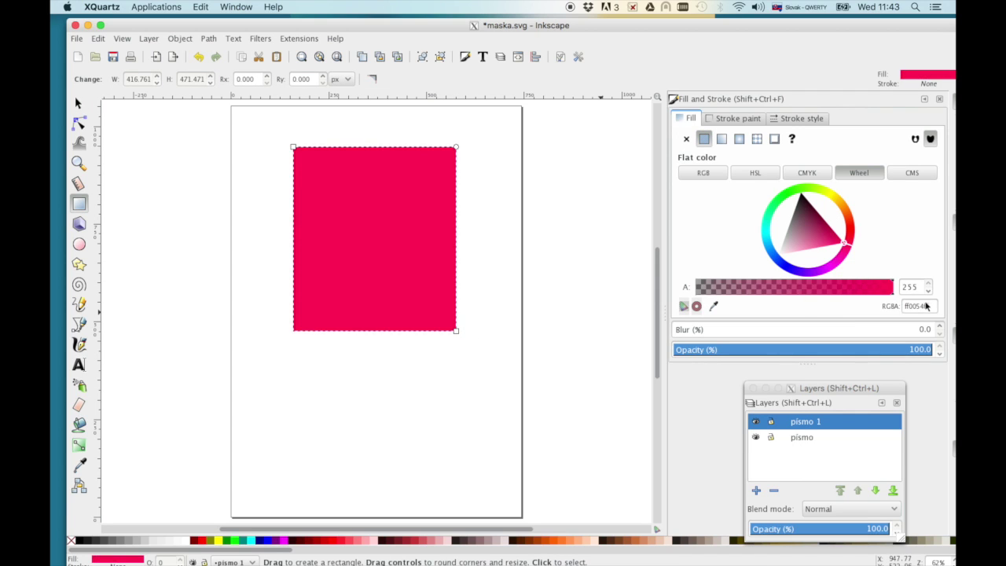
left_click(832, 198)
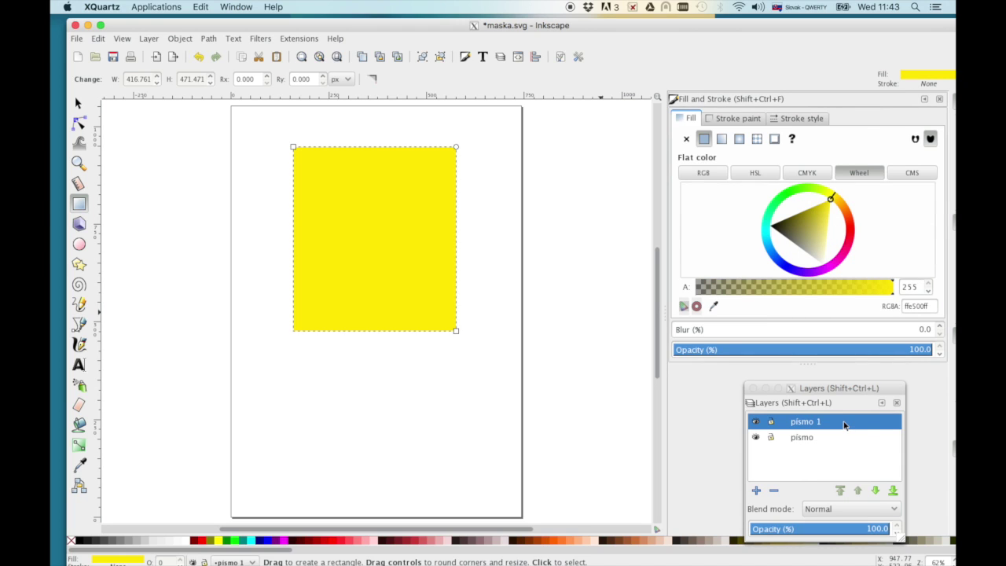
- Lower 'pismo 1' beneath 'pismo' and recolour the background rectangle orange
left_click(877, 493)
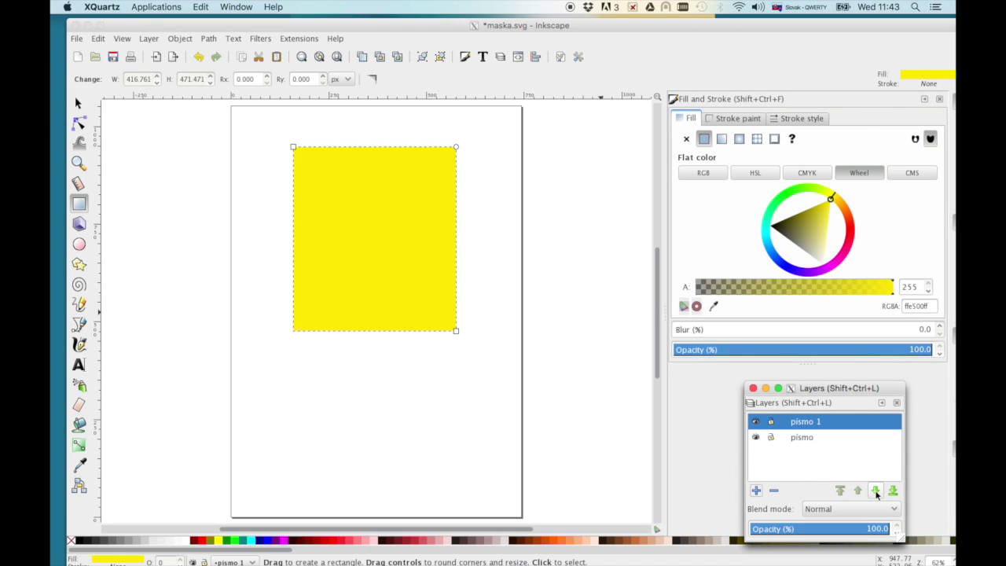
left_click(877, 493)
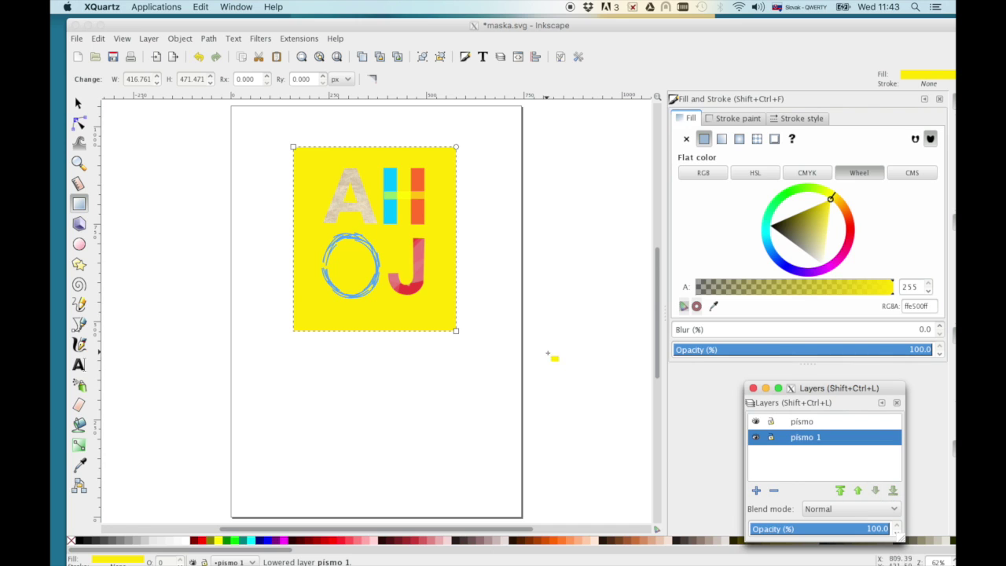
left_click(78, 103)
left_click(313, 230)
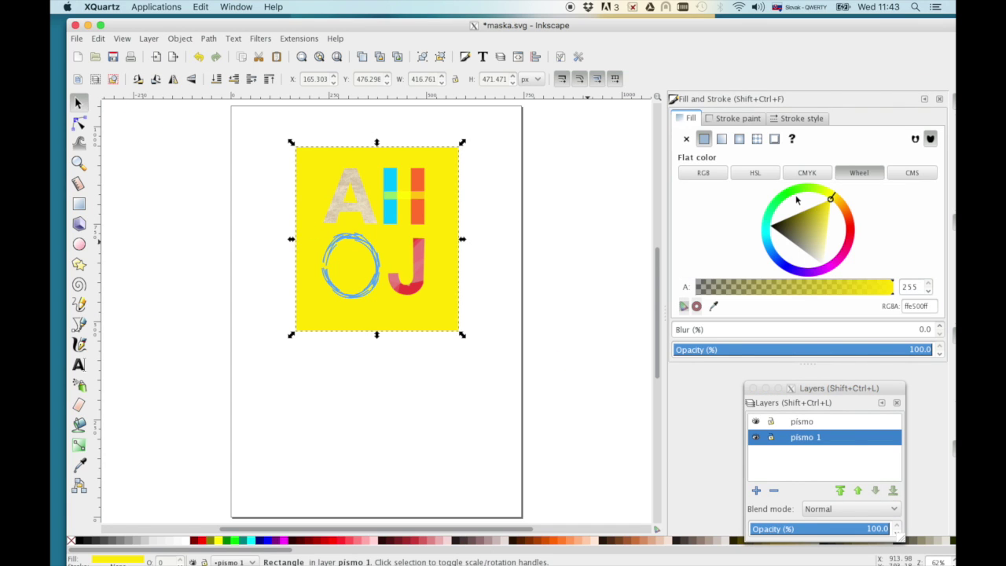
left_click(794, 191)
left_click(820, 229)
left_click(846, 206)
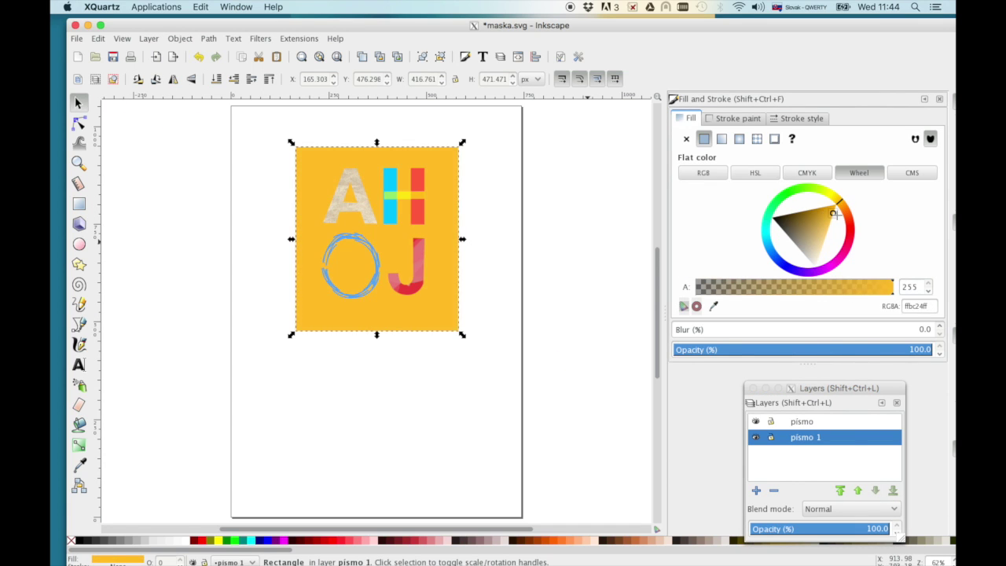
left_click(613, 228)
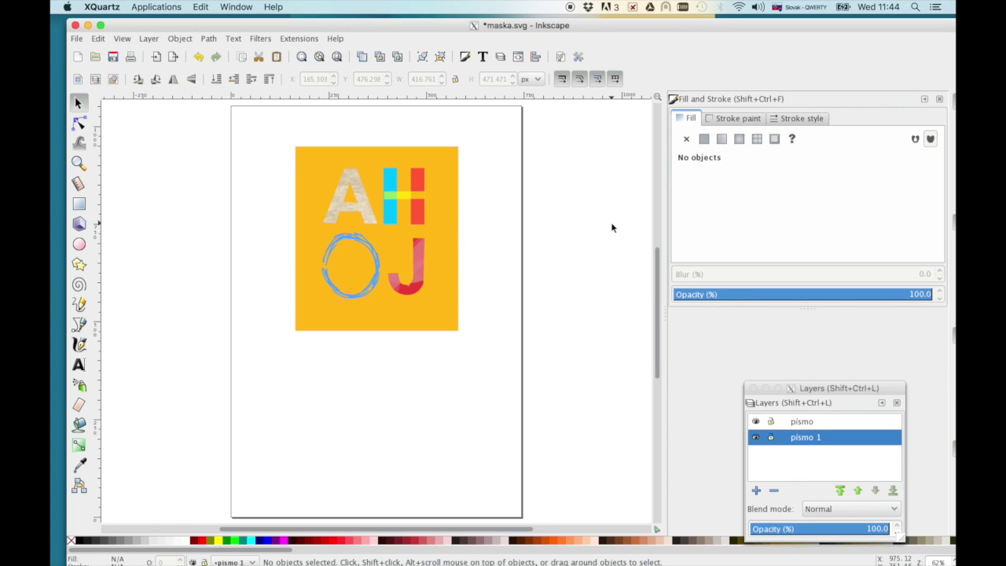